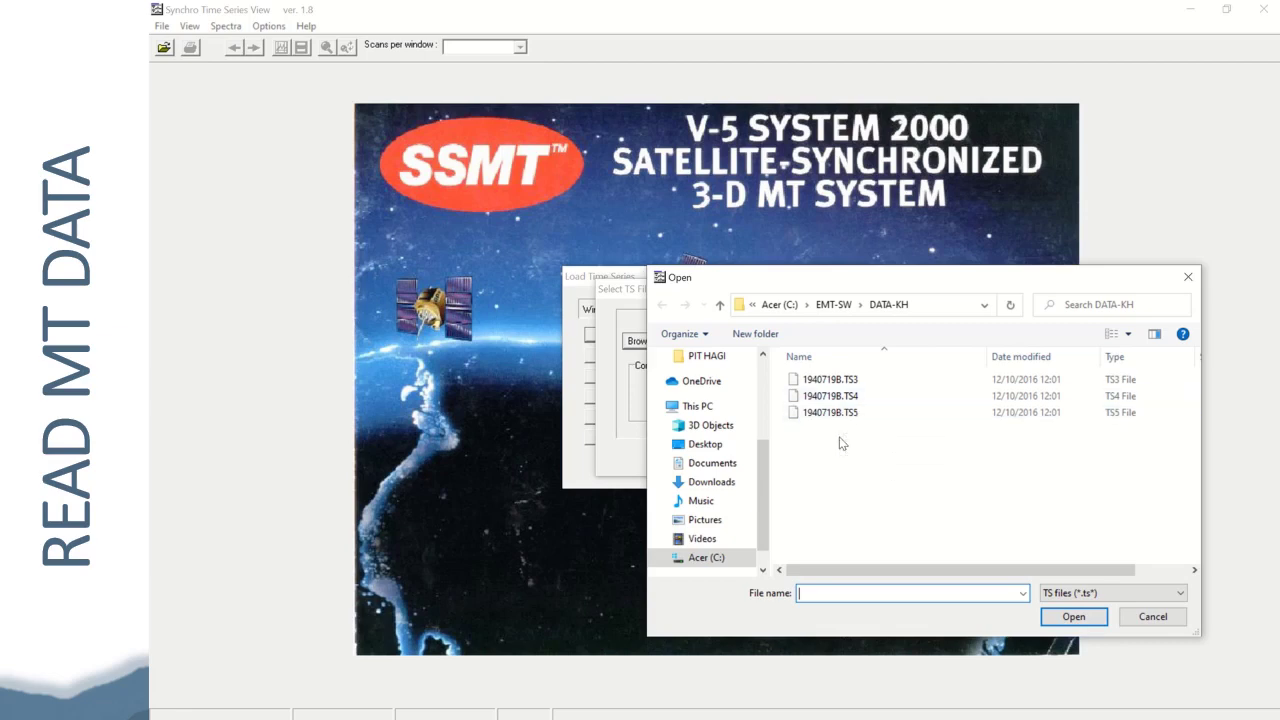
- Load all components of 1940719B.TS3 at sampling 2400, starting from Ex, and display them with 1 scan per window
{"action": "left_click", "coordinate": [835, 380]}
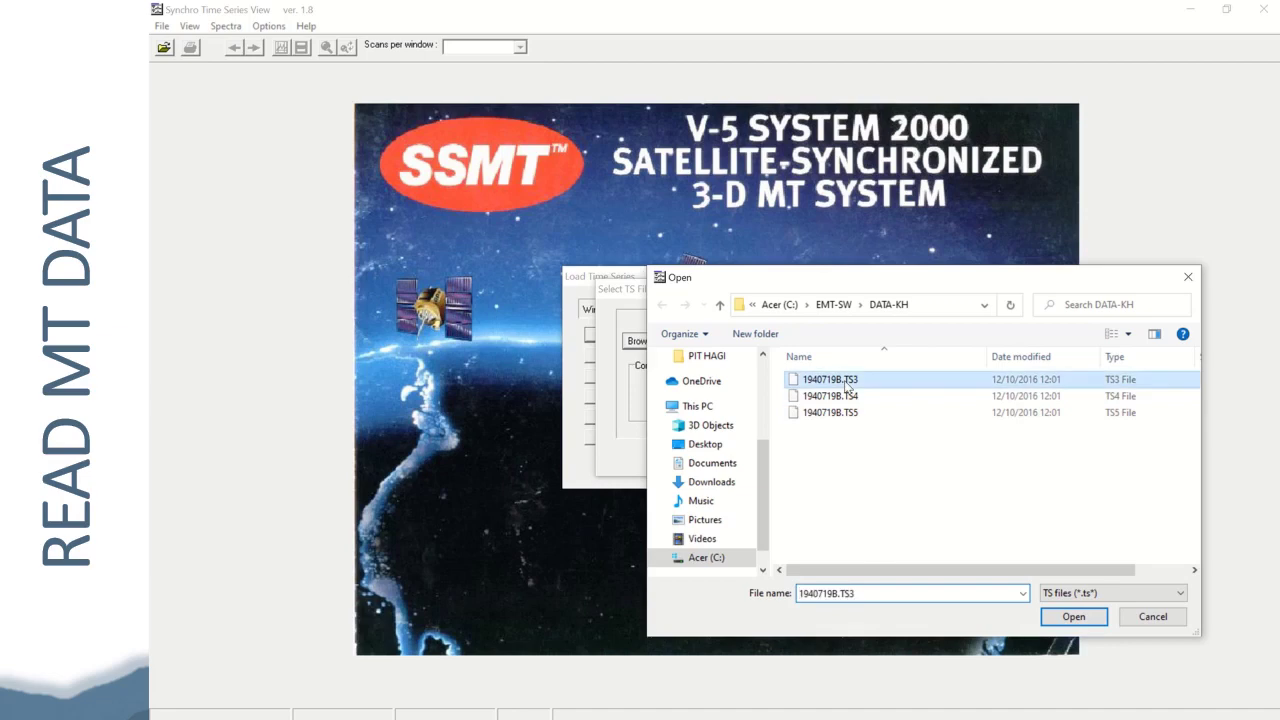
{"action": "left_click", "coordinate": [1072, 617]}
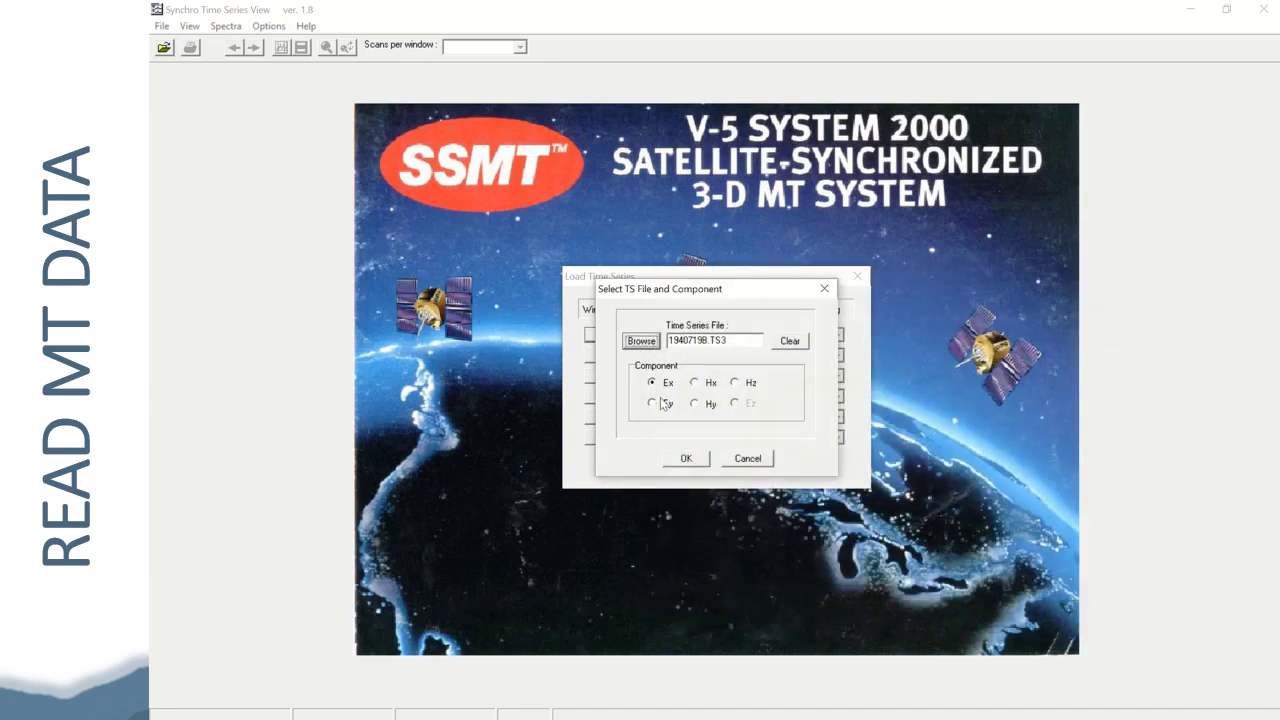
{"action": "left_click", "coordinate": [686, 458]}
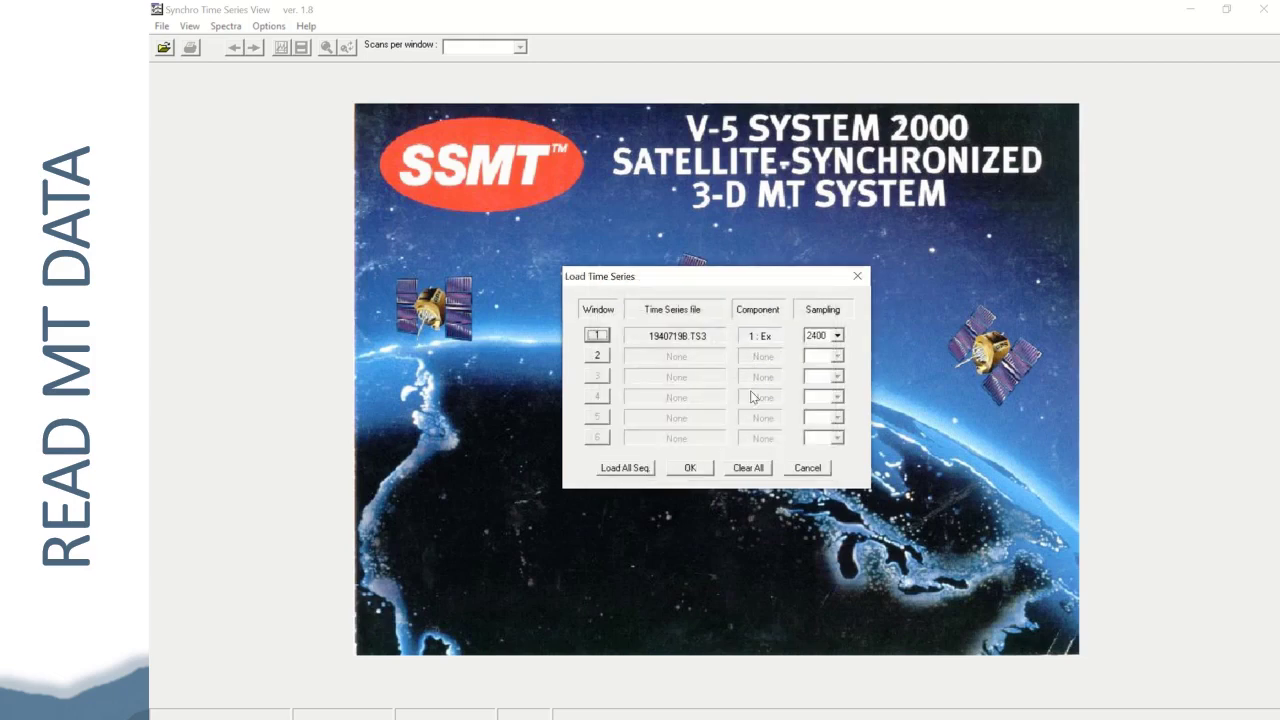
{"action": "left_click", "coordinate": [642, 470]}
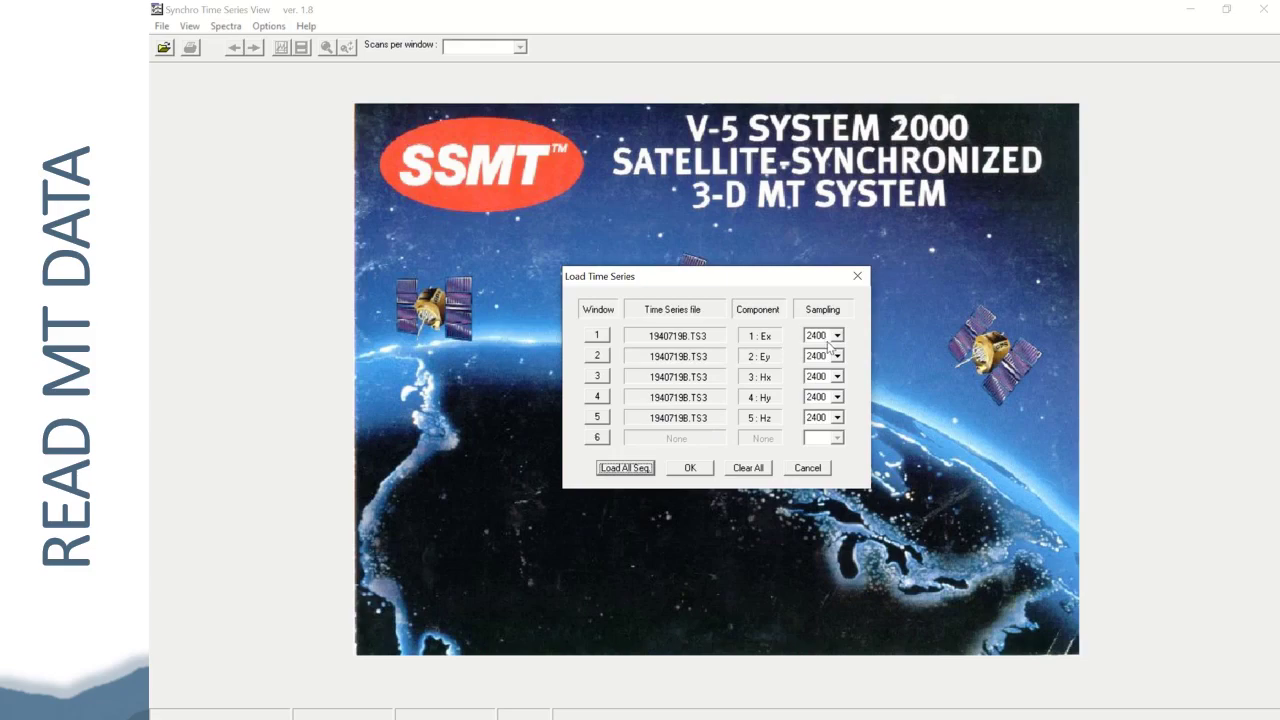
{"action": "left_click", "coordinate": [690, 469]}
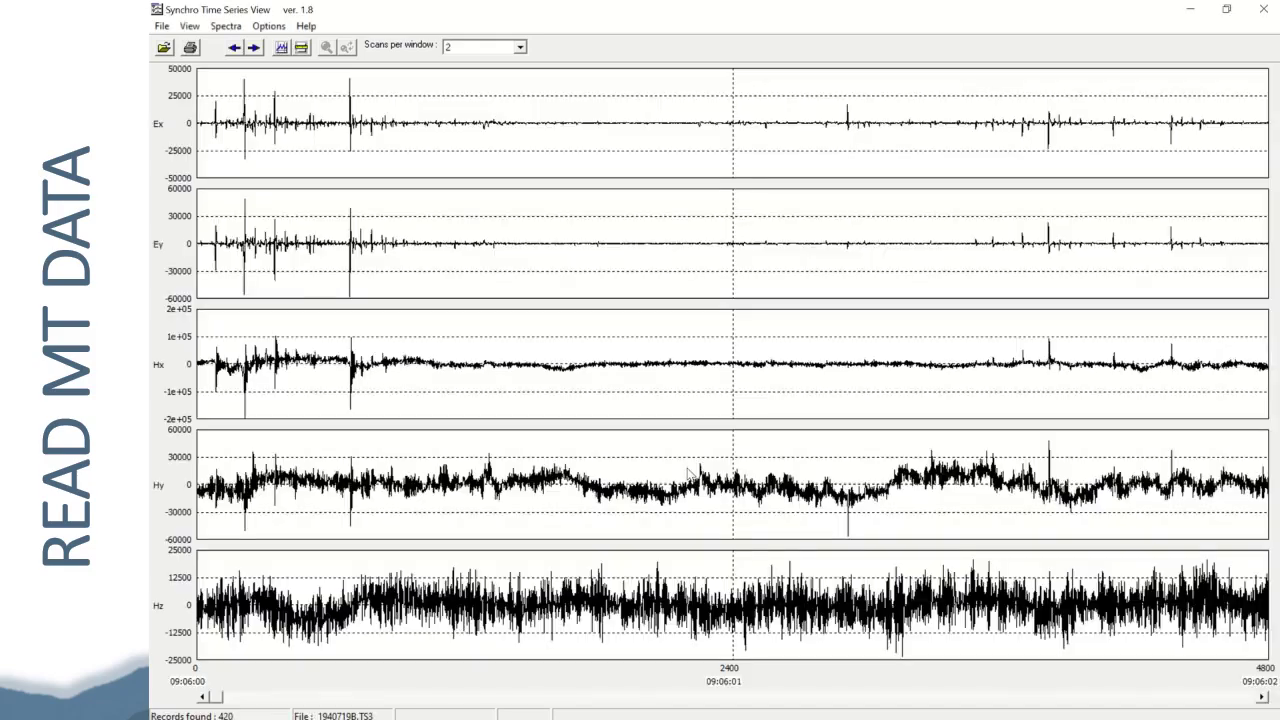
{"action": "left_click", "coordinate": [520, 47]}
{"action": "left_click", "coordinate": [503, 63]}
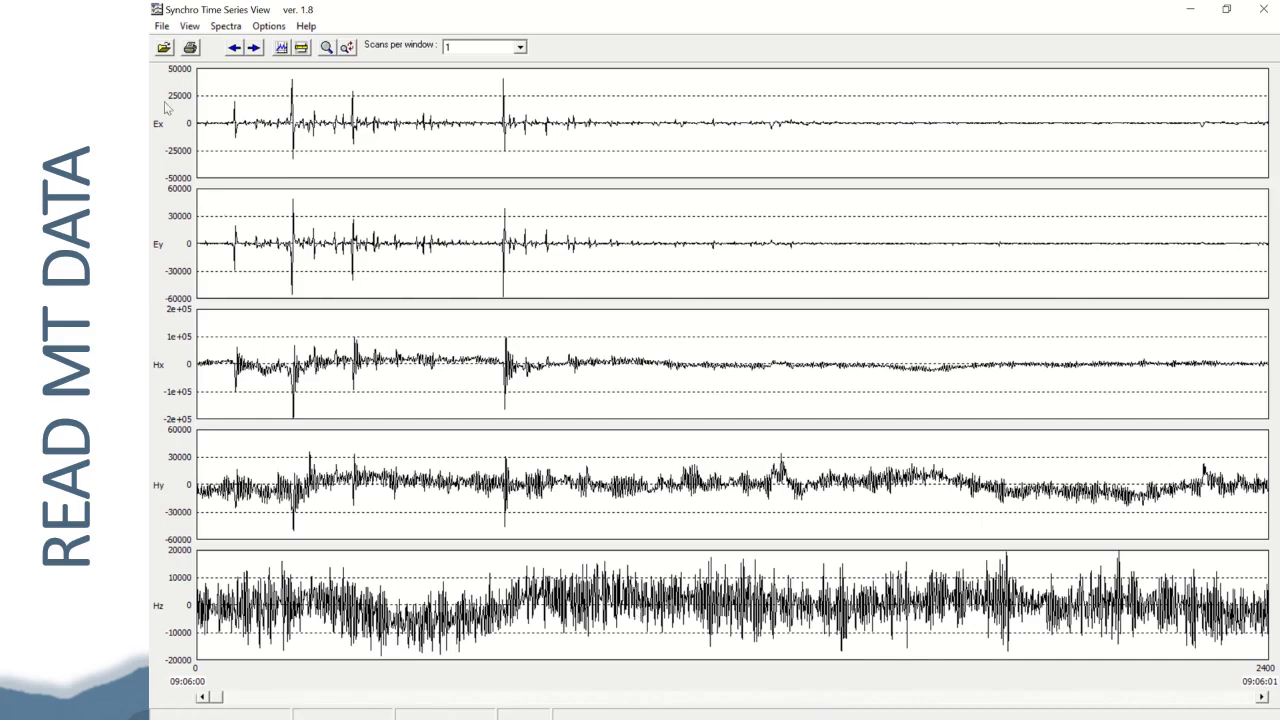
{"action": "left_click", "coordinate": [163, 47]}
{"action": "left_click", "coordinate": [838, 336]}
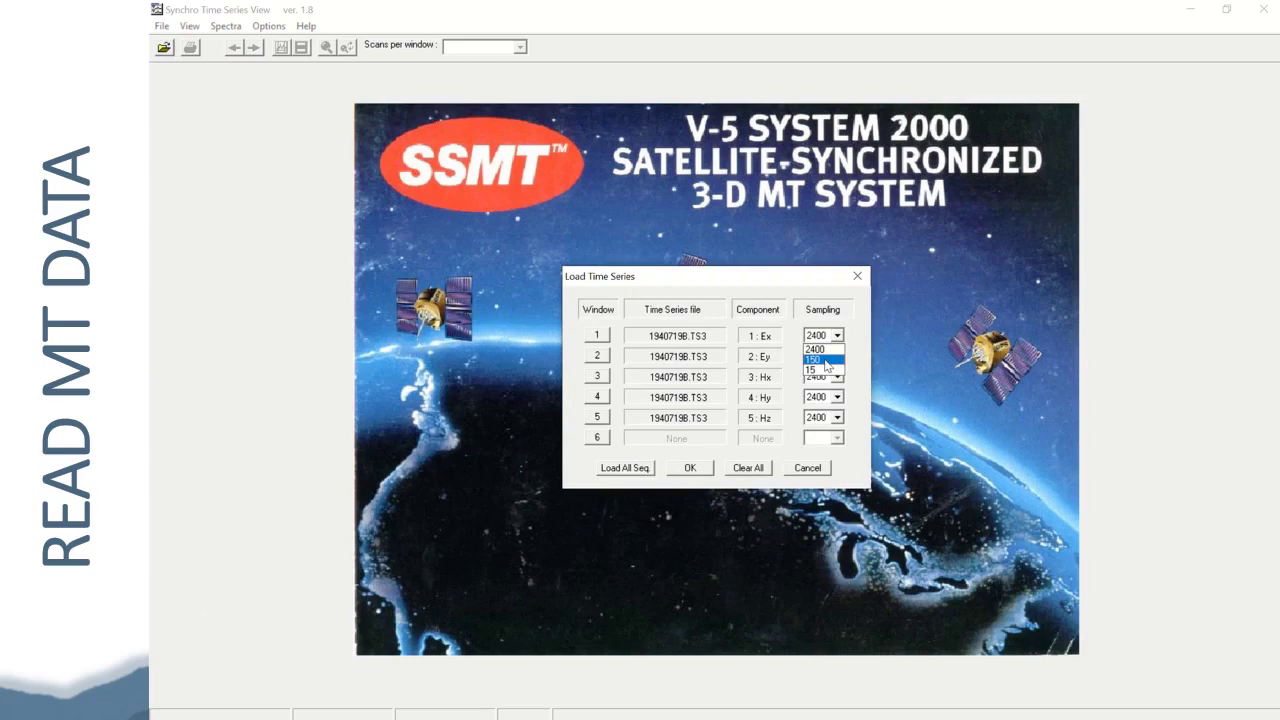
{"action": "left_click", "coordinate": [826, 362]}
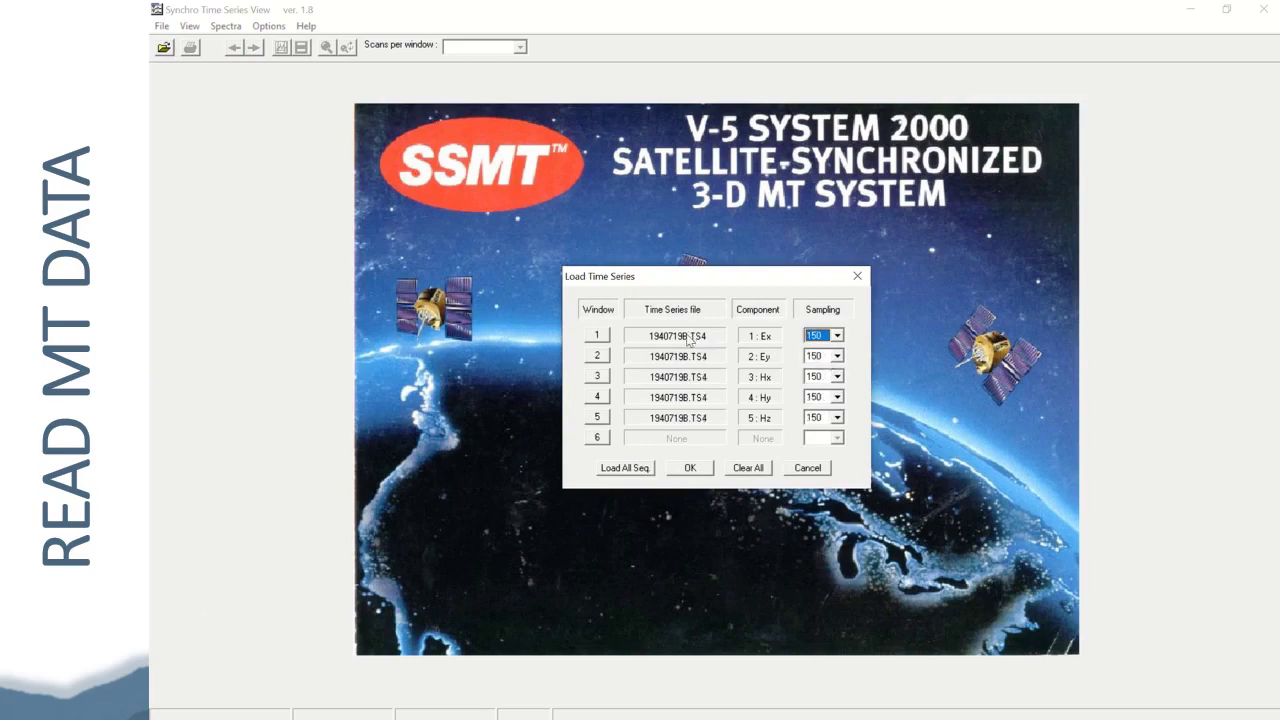
{"action": "left_click", "coordinate": [706, 469]}
{"action": "left_click", "coordinate": [520, 47]}
{"action": "left_click", "coordinate": [470, 57]}
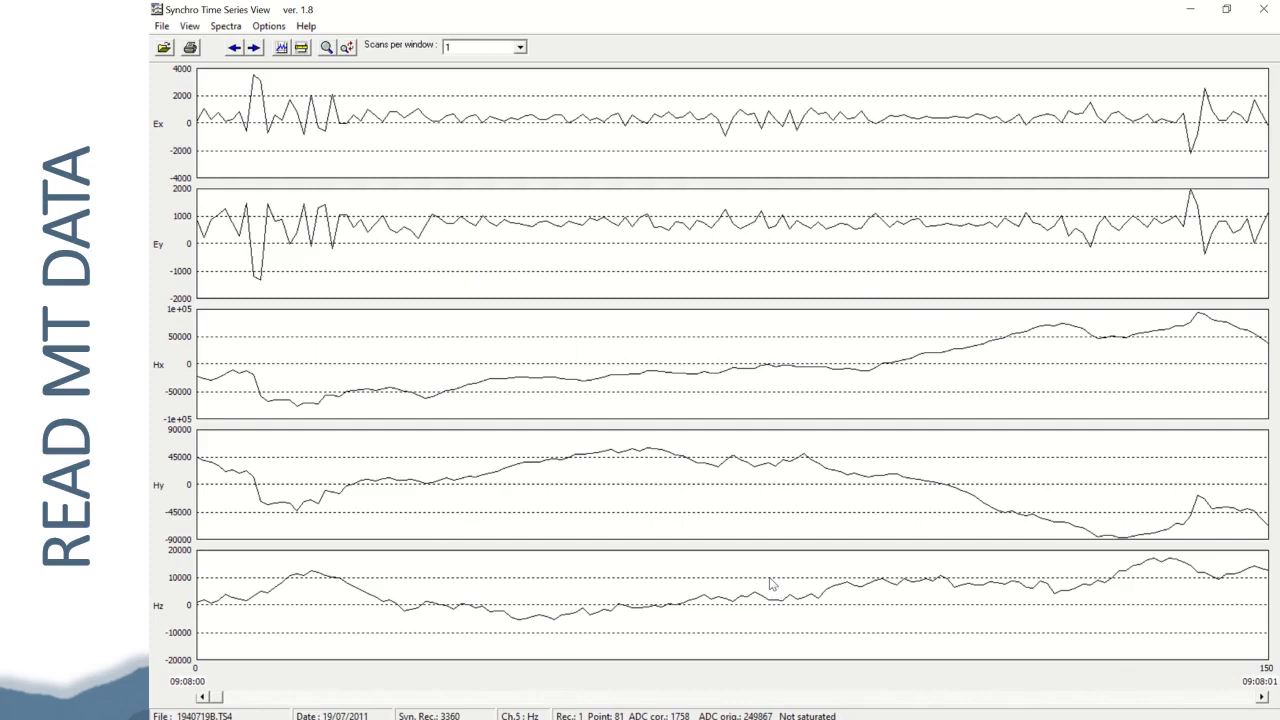
- Reload the time series at sampling 15 (1940719B.TS5) and display it with 1 scan per window
{"action": "left_click", "coordinate": [164, 47]}
{"action": "left_click", "coordinate": [840, 338]}
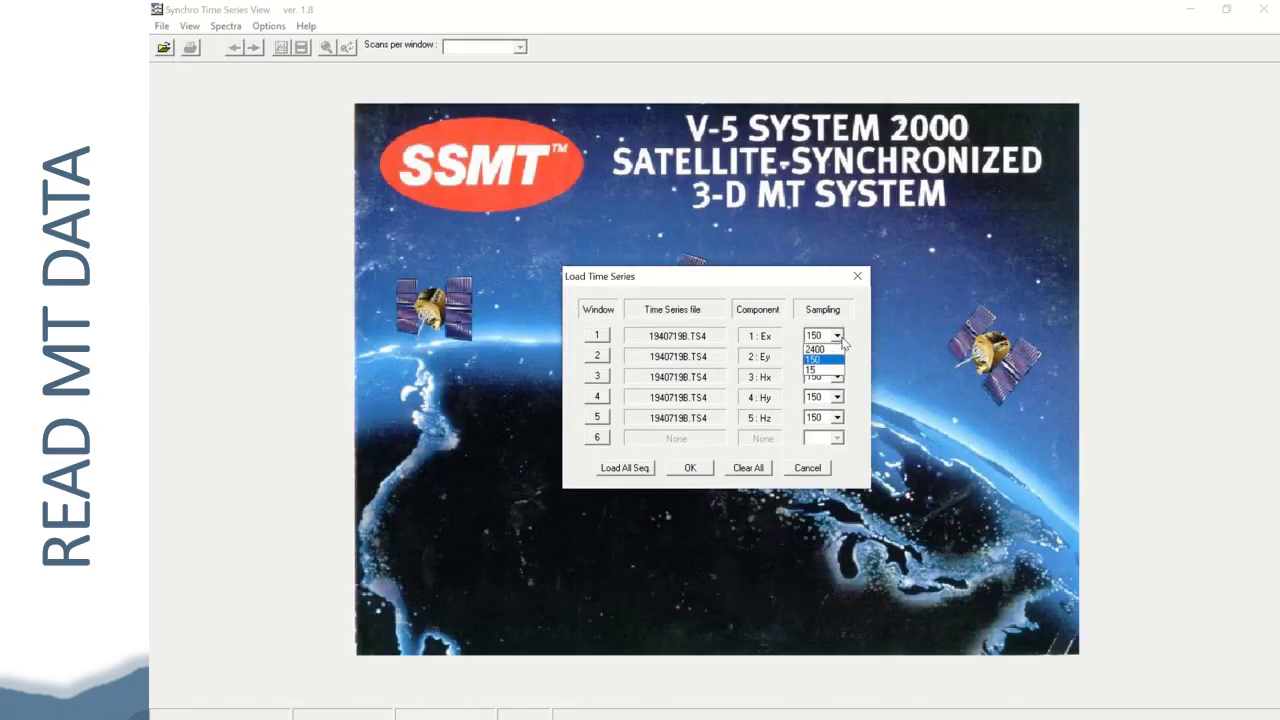
{"action": "left_click", "coordinate": [818, 370]}
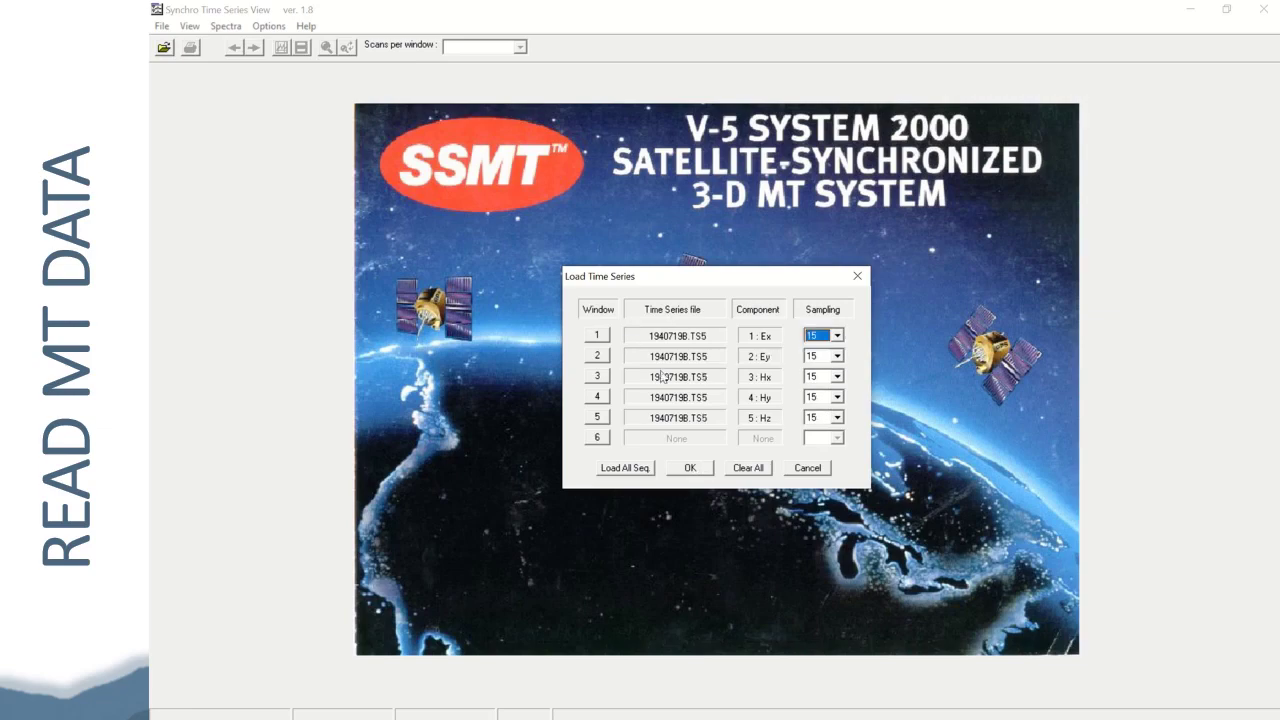
{"action": "left_click", "coordinate": [690, 470]}
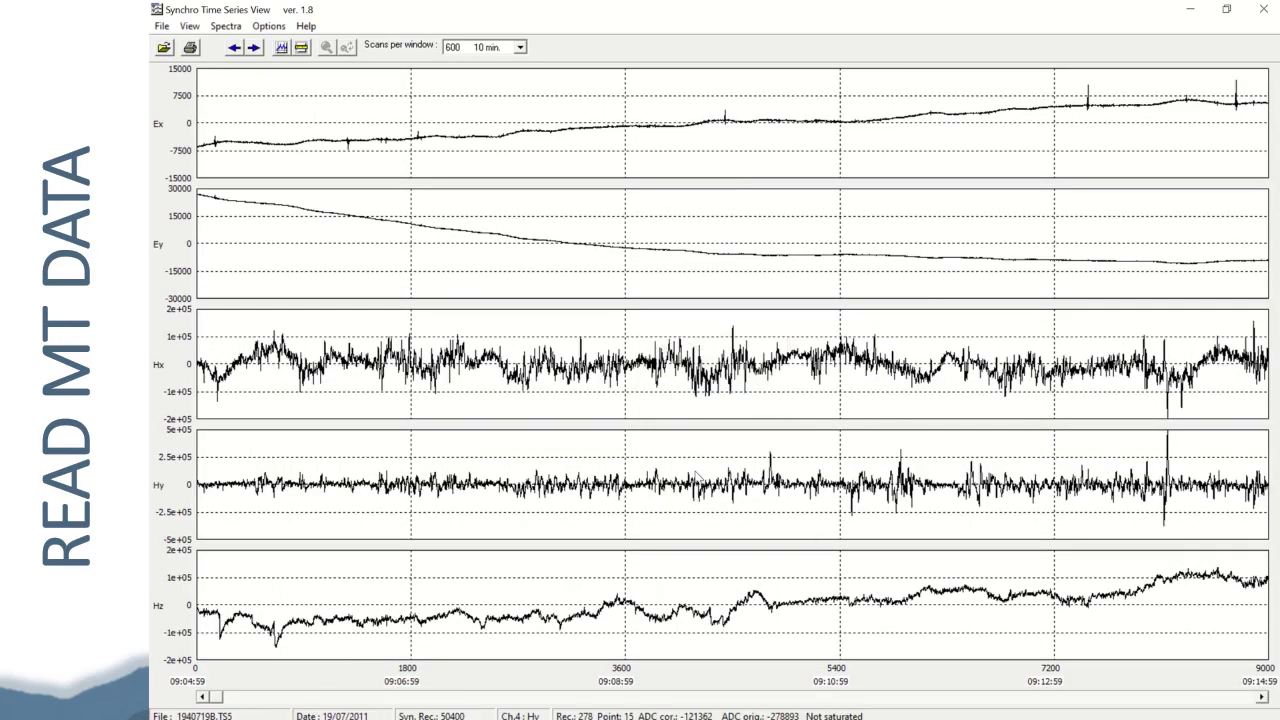
{"action": "left_click", "coordinate": [520, 47]}
{"action": "left_click_drag", "start_coordinate": [522, 104], "coordinate": [520, 74]}
{"action": "left_click", "coordinate": [498, 62]}
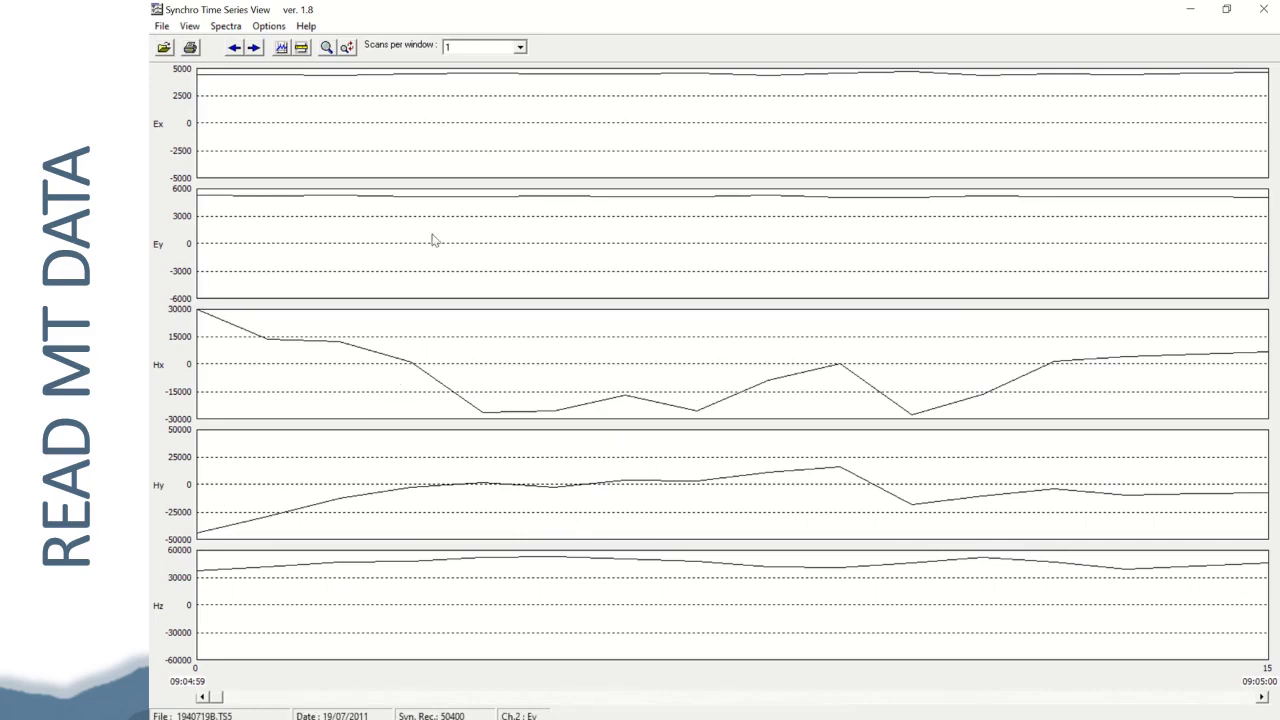
- Reload the time series with the sampling set back to 2400 for all components (1940719B.TS3)
{"action": "left_click", "coordinate": [165, 48]}
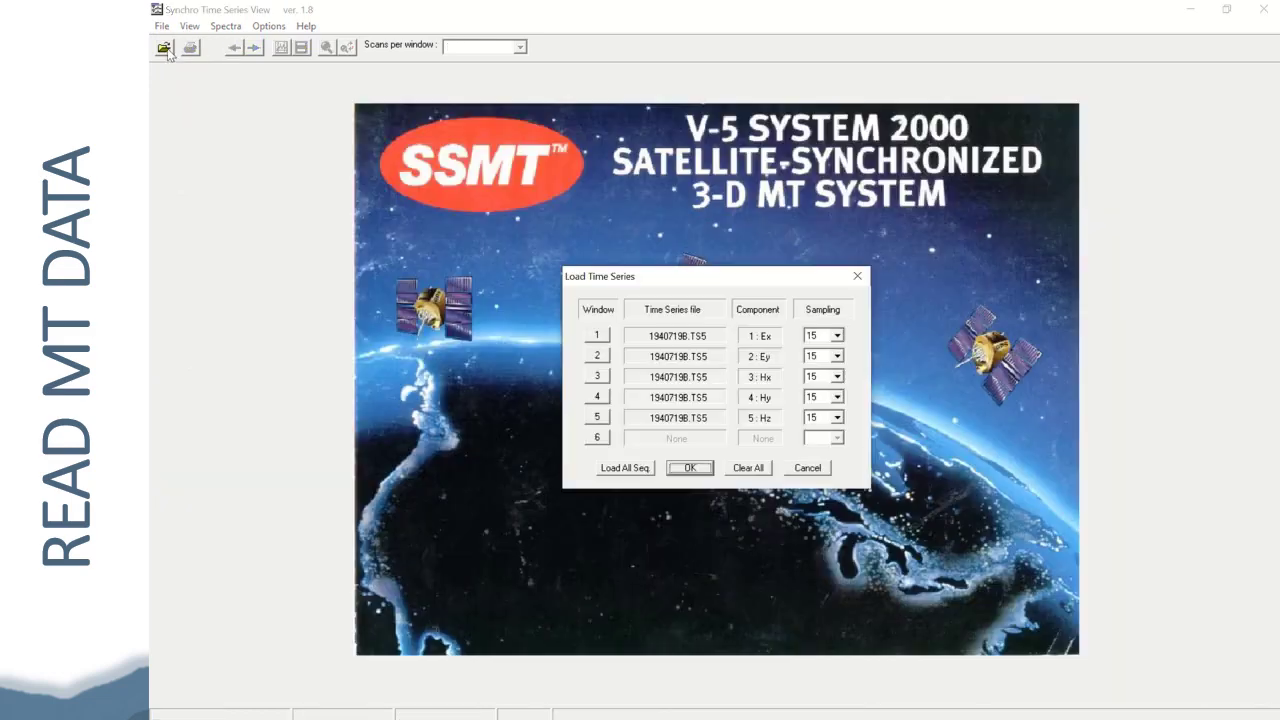
{"action": "left_click", "coordinate": [837, 336]}
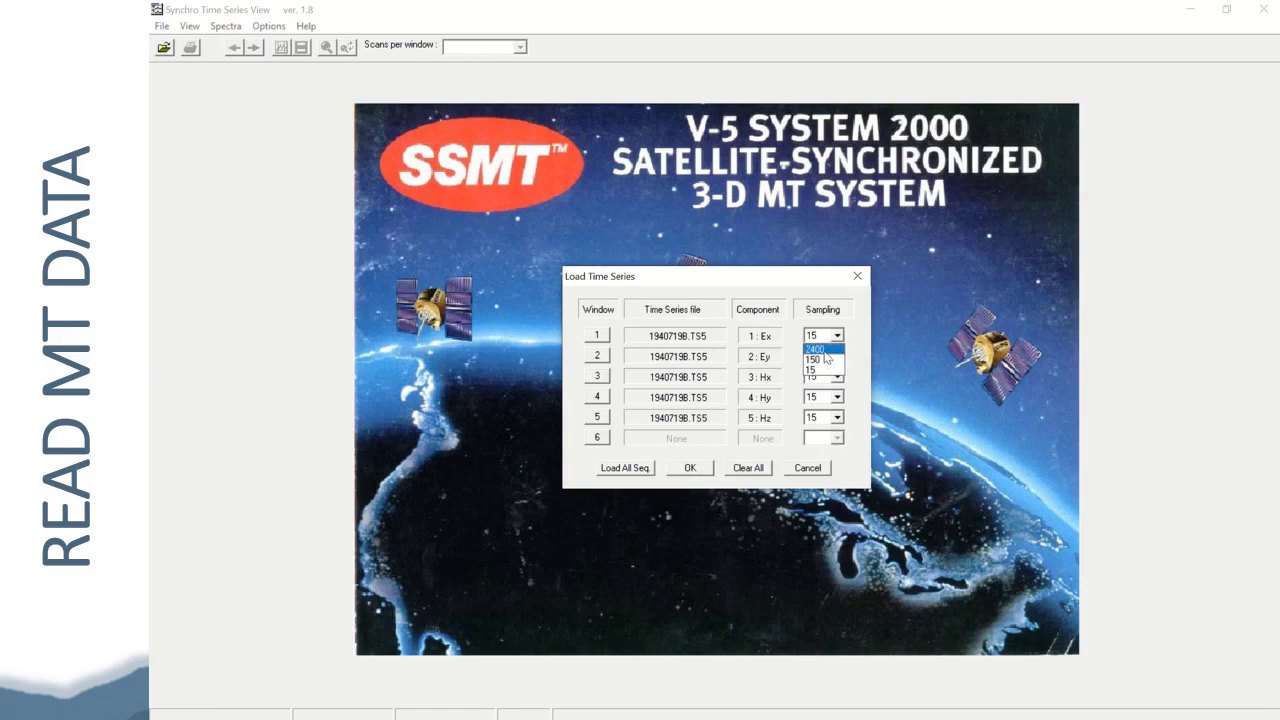
{"action": "left_click", "coordinate": [822, 350]}
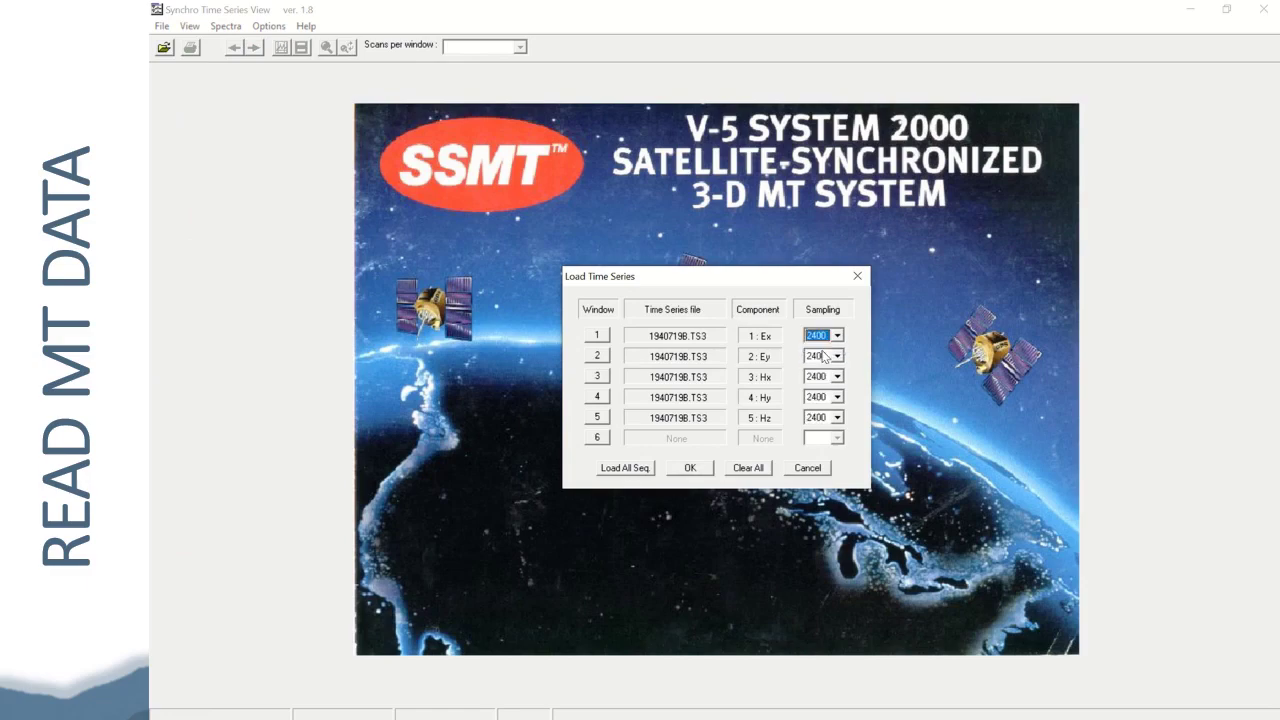
{"action": "left_click", "coordinate": [694, 469]}
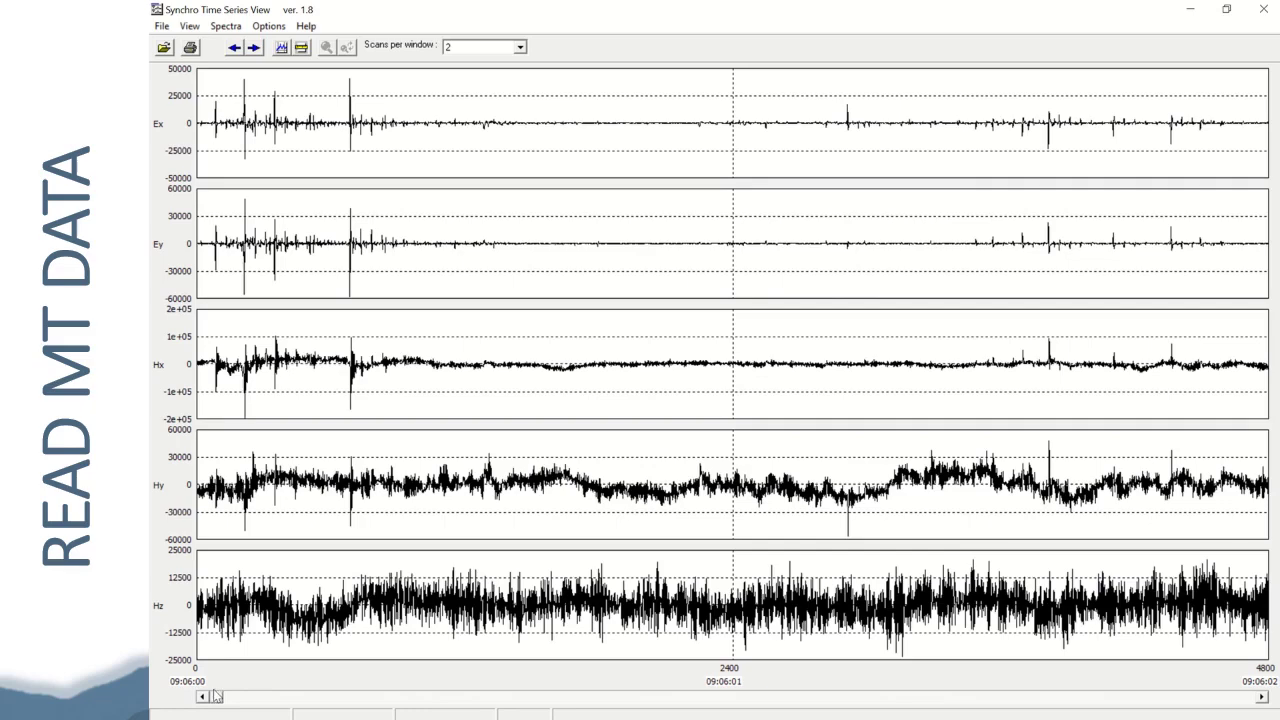
- Examine the five channels across the whole recording, going between its first and last records and finishing at the last
{"action": "left_click_drag", "start_coordinate": [218, 700], "coordinate": [1250, 697]}
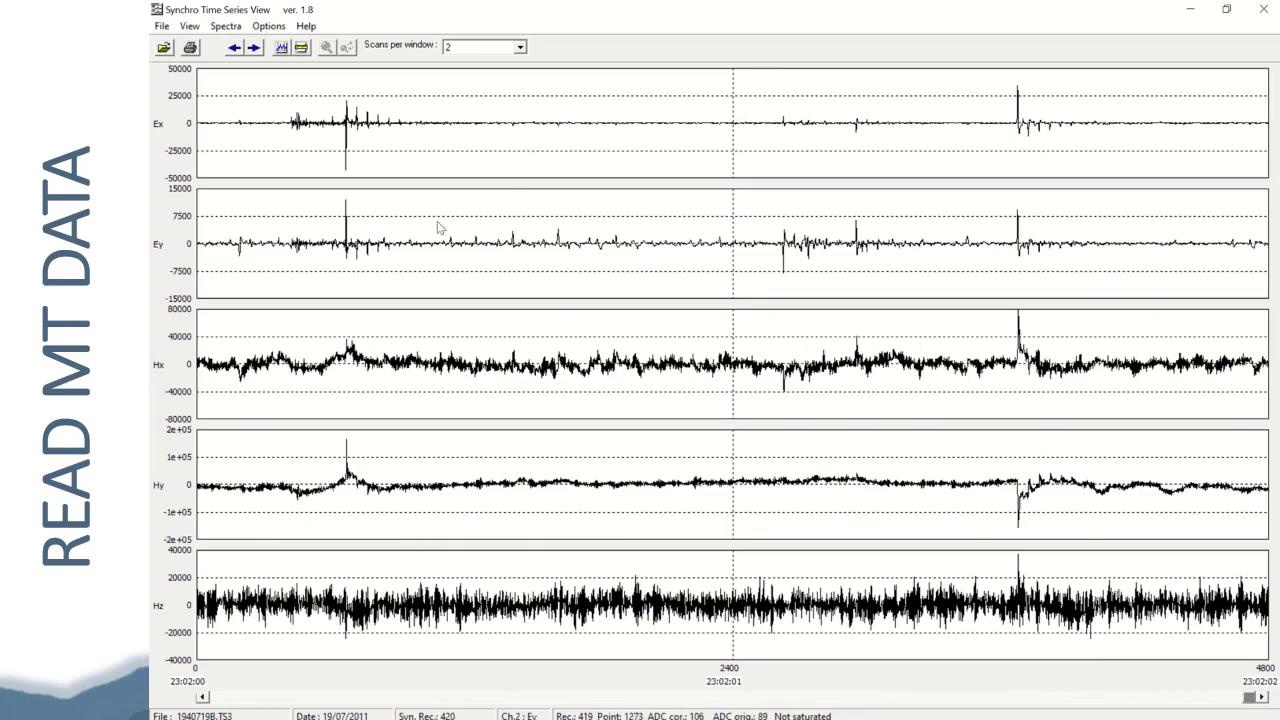
{"action": "mouse_move", "coordinate": [1256, 703]}
{"action": "left_mouse_down"}
{"action": "mouse_move", "coordinate": [495, 708]}
{"action": "mouse_move", "coordinate": [223, 693]}
{"action": "mouse_move", "coordinate": [248, 697]}
{"action": "left_mouse_up"}
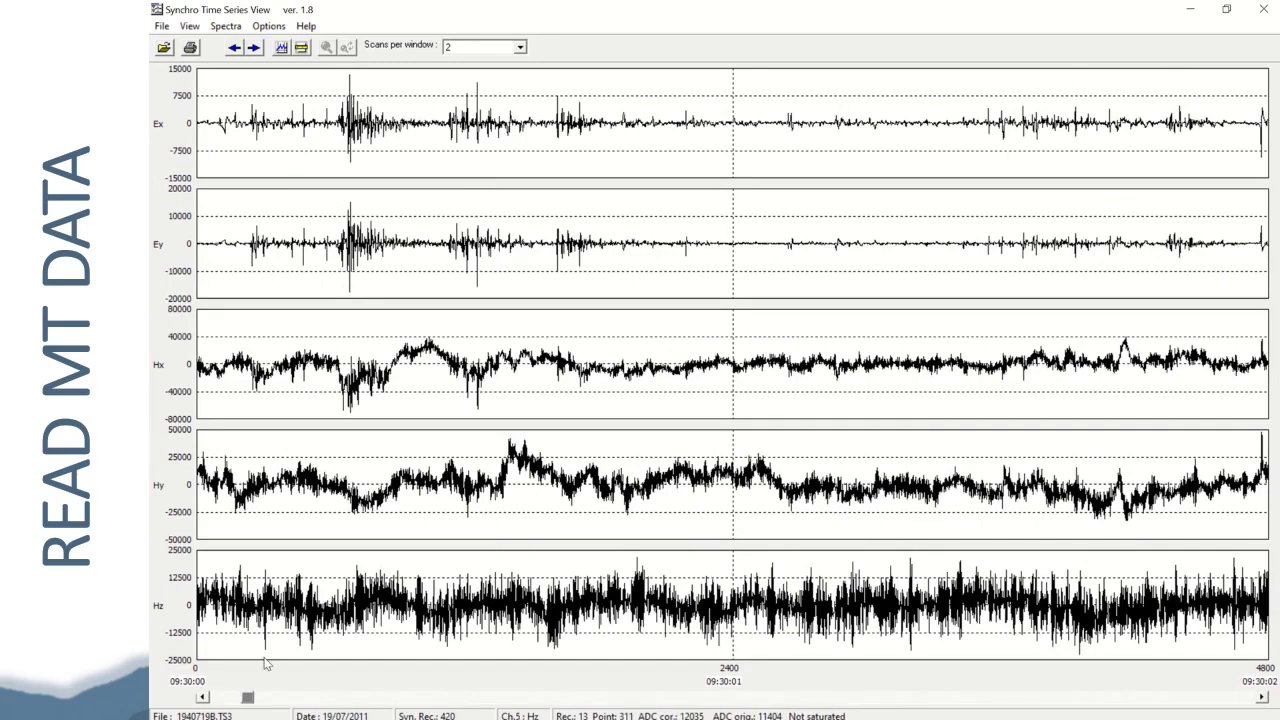
{"action": "left_click_drag", "start_coordinate": [249, 697], "coordinate": [220, 703]}
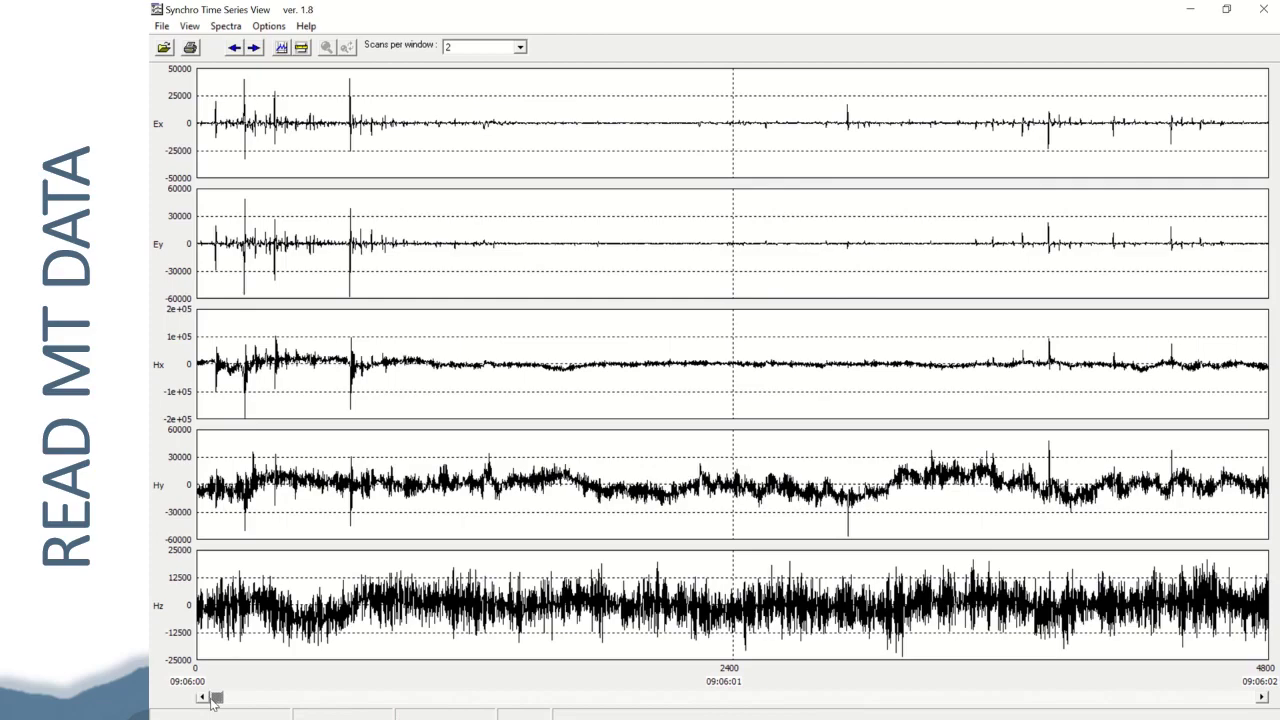
{"action": "left_click_drag", "start_coordinate": [216, 698], "coordinate": [1254, 709]}
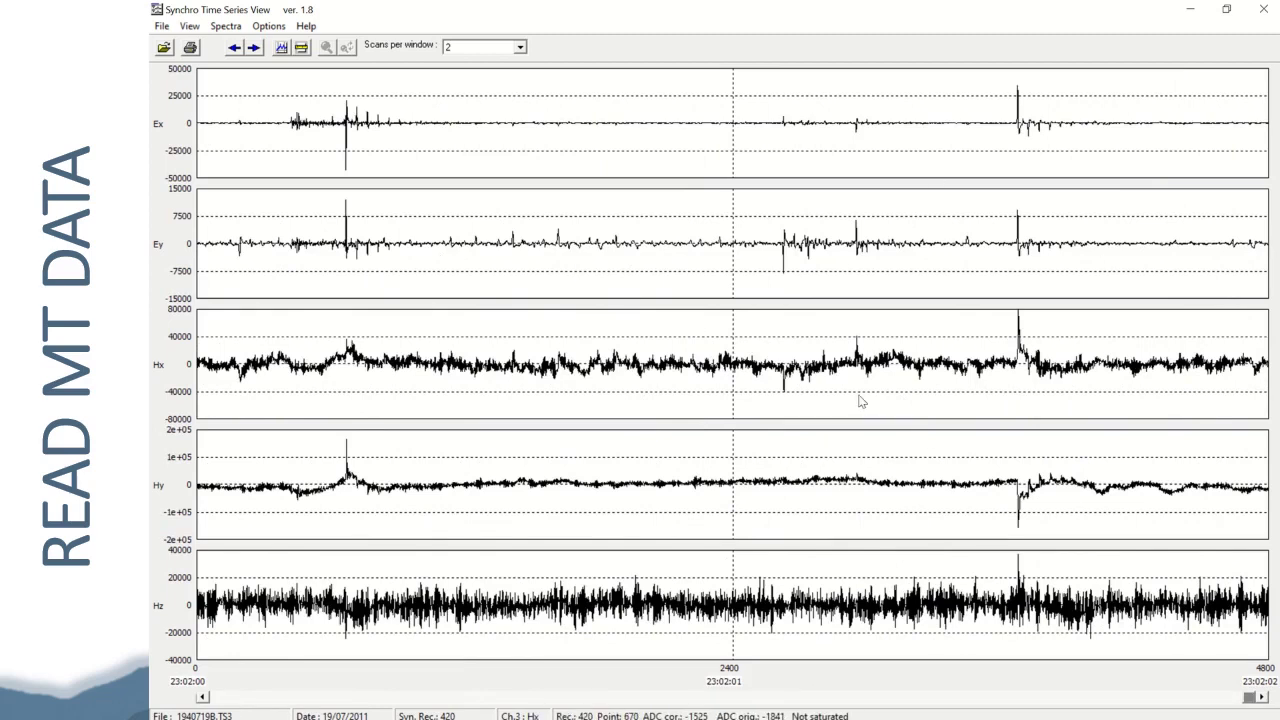
- Compute the spectra with 4096 samples, a Hann window and saturated records skipped, inspect the power spectra and coherencies, and close both plots
{"action": "left_click", "coordinate": [281, 48]}
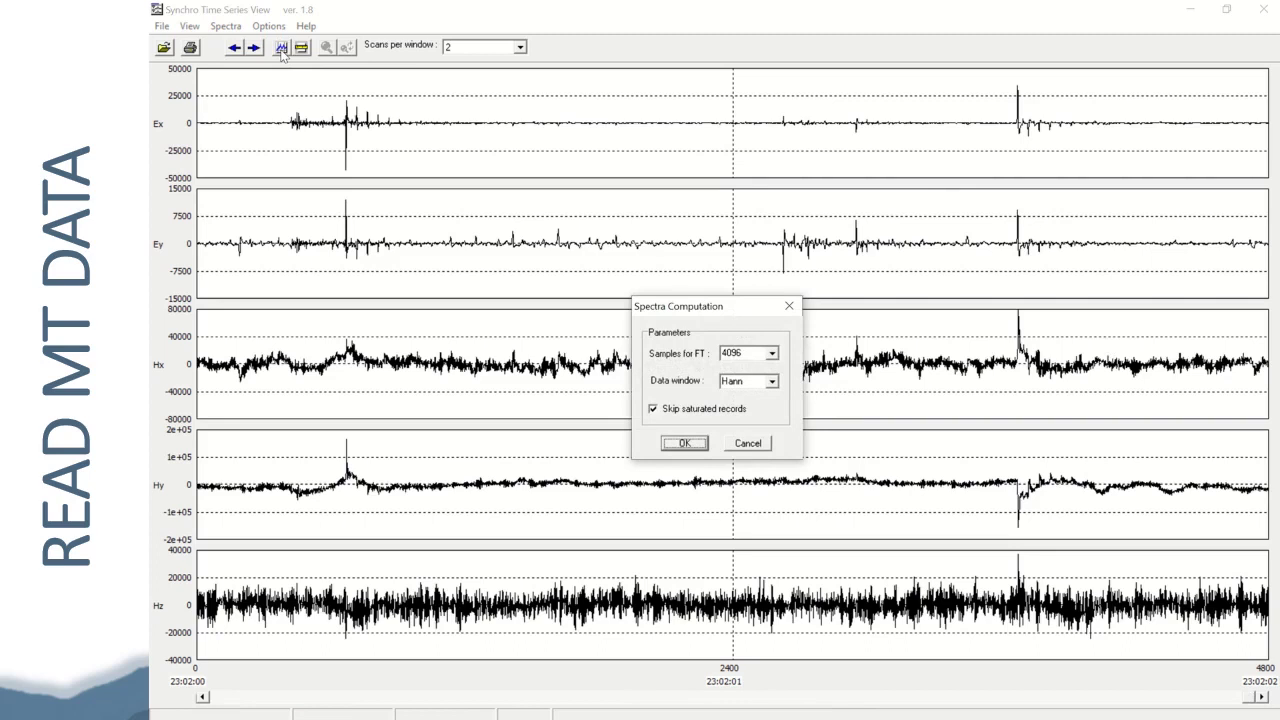
{"action": "left_click", "coordinate": [694, 446]}
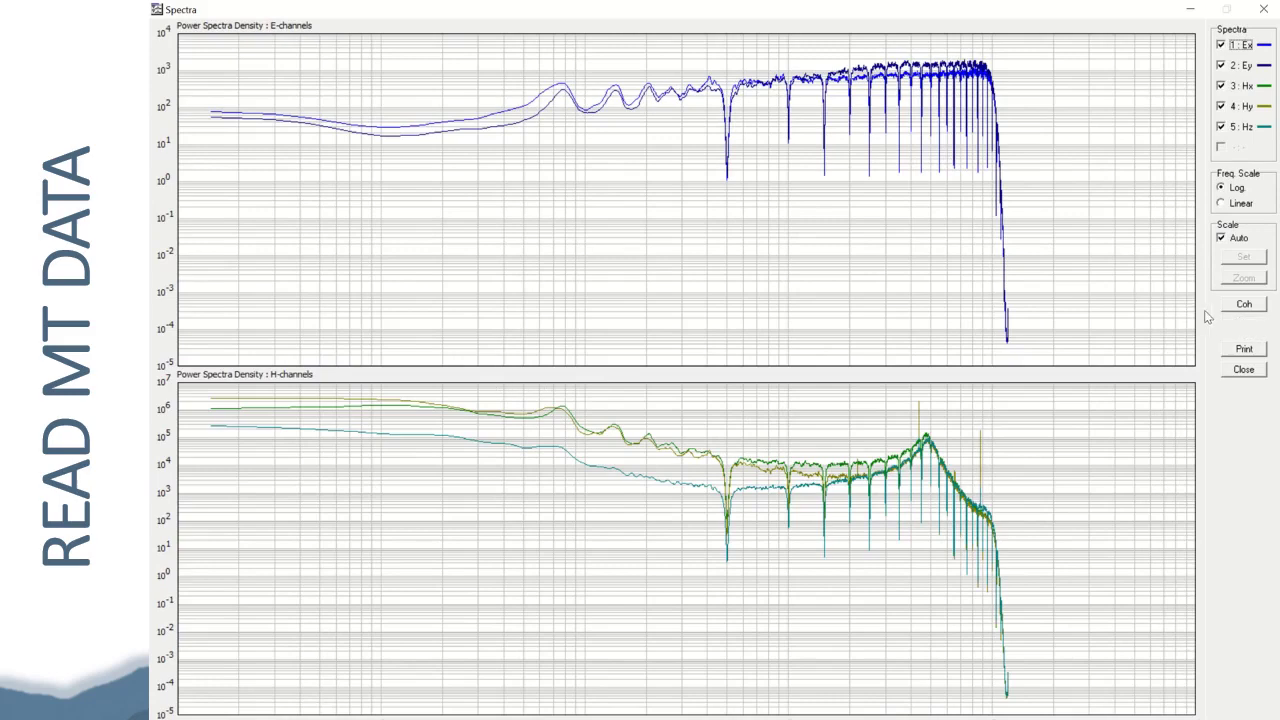
{"action": "left_click", "coordinate": [1243, 304]}
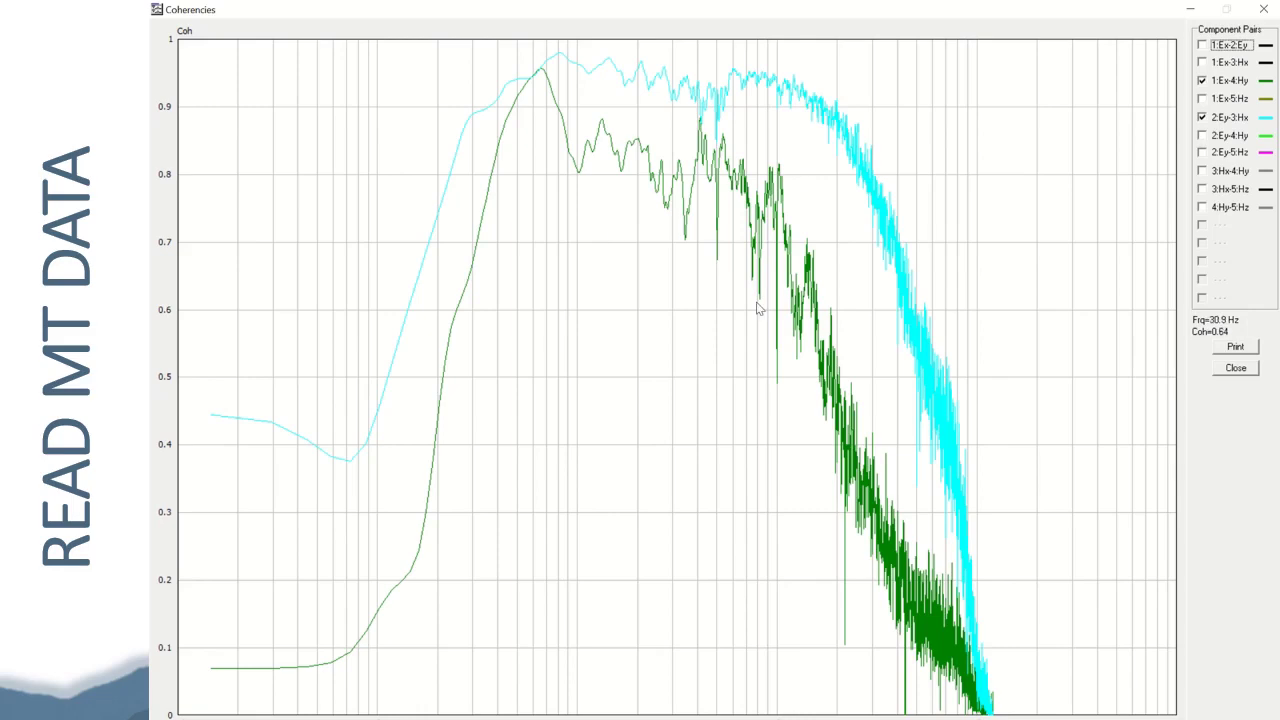
{"action": "left_click", "coordinate": [1237, 370]}
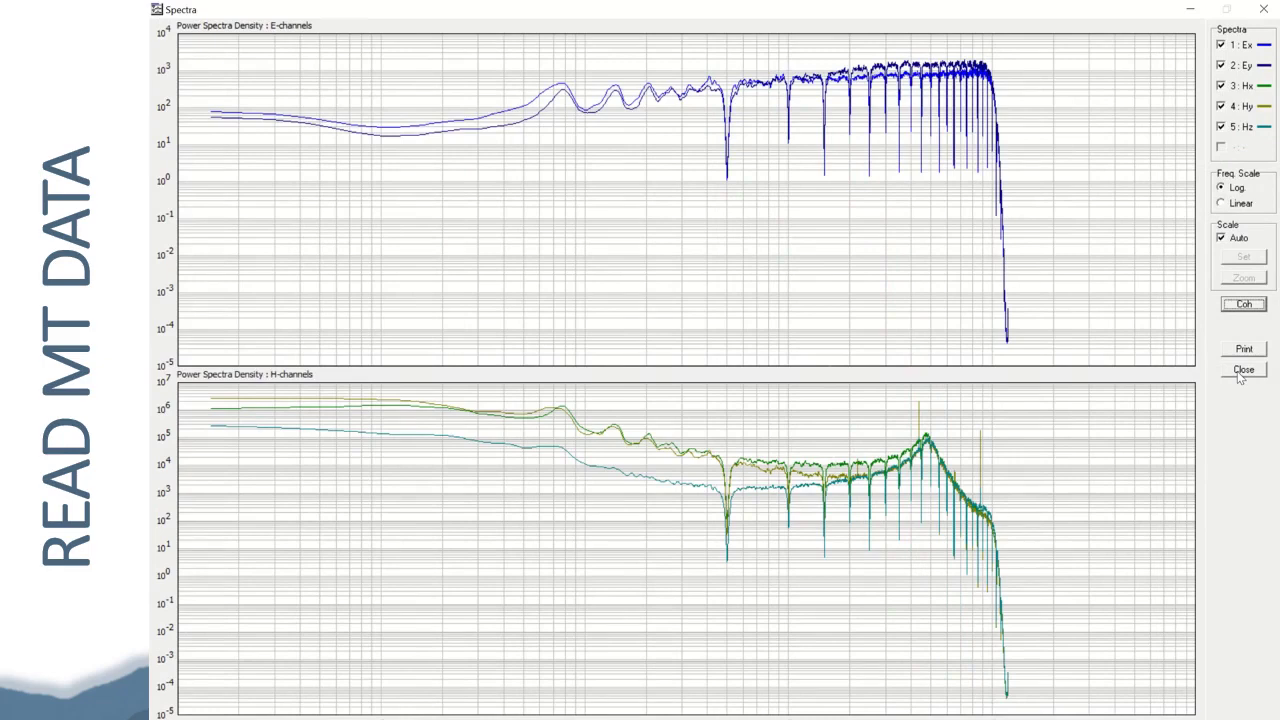
{"action": "left_click", "coordinate": [1243, 370]}
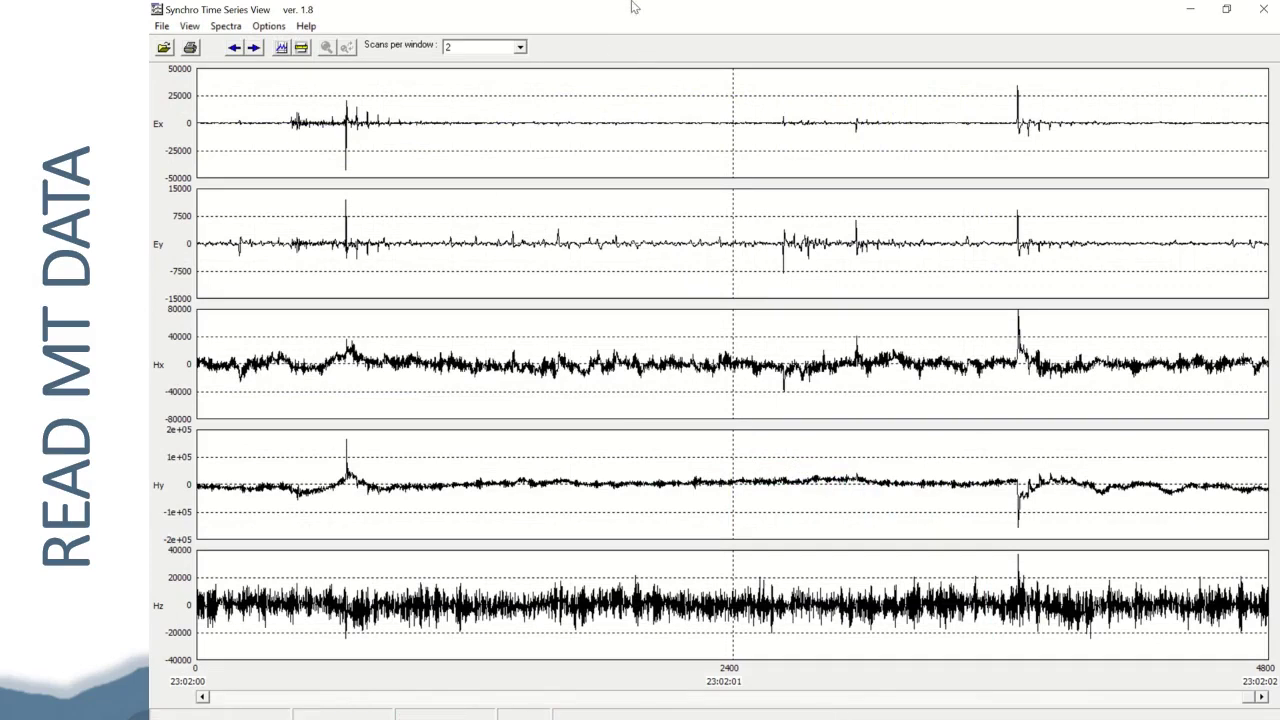
{"action": "mouse_move", "coordinate": [631, 5]}
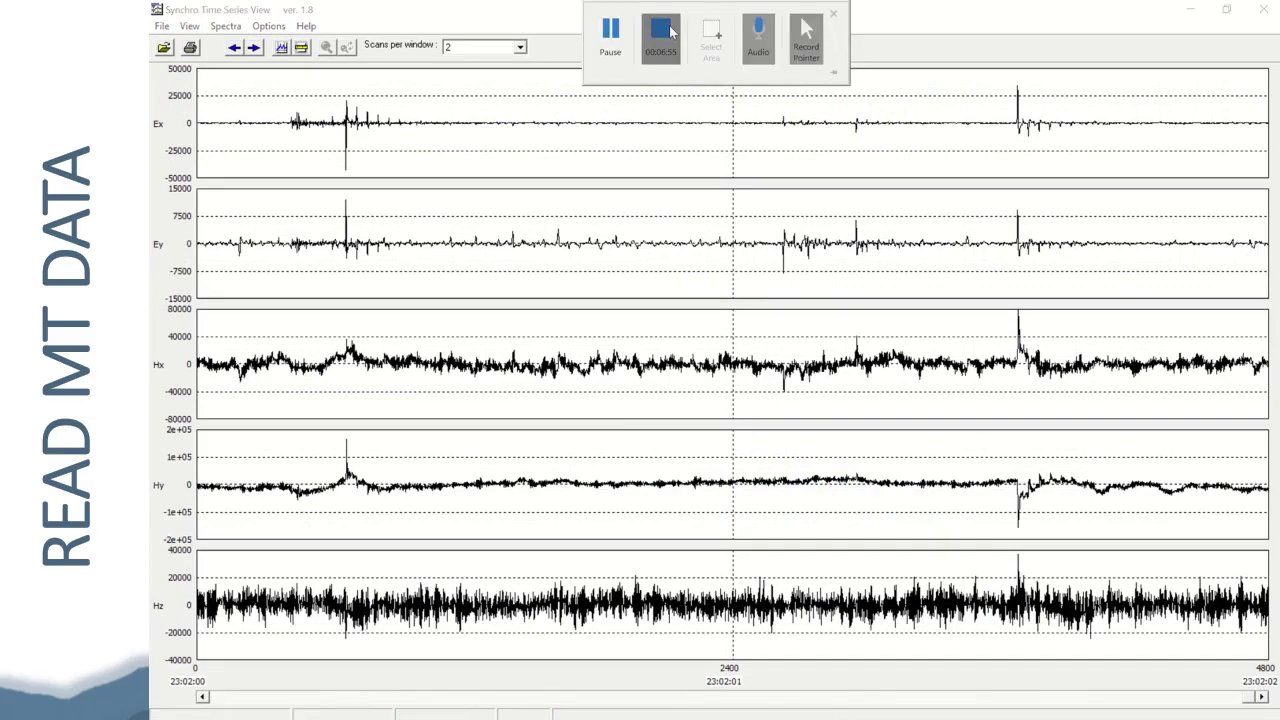
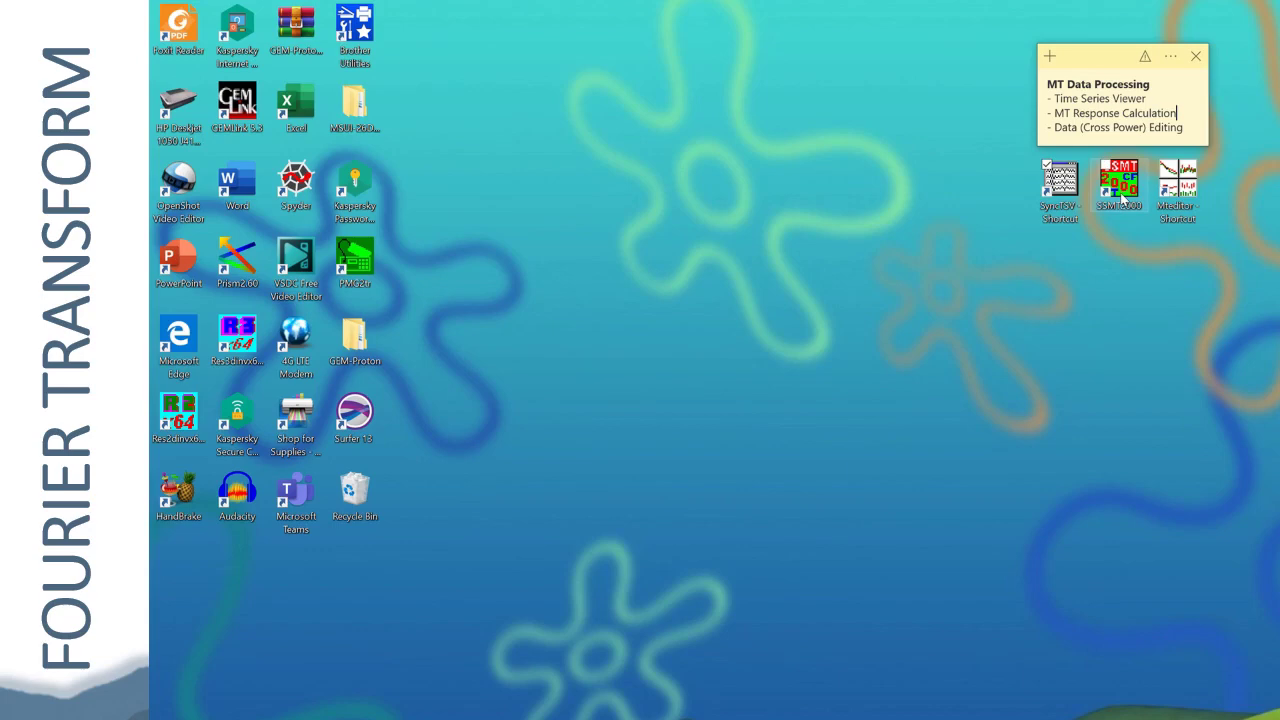
- Launch SSMT2000 and select the site parameter file 1940719B.TBL from C:\EMT-SW\DATA-KH
{"action": "double_click", "coordinate": [1121, 188]}
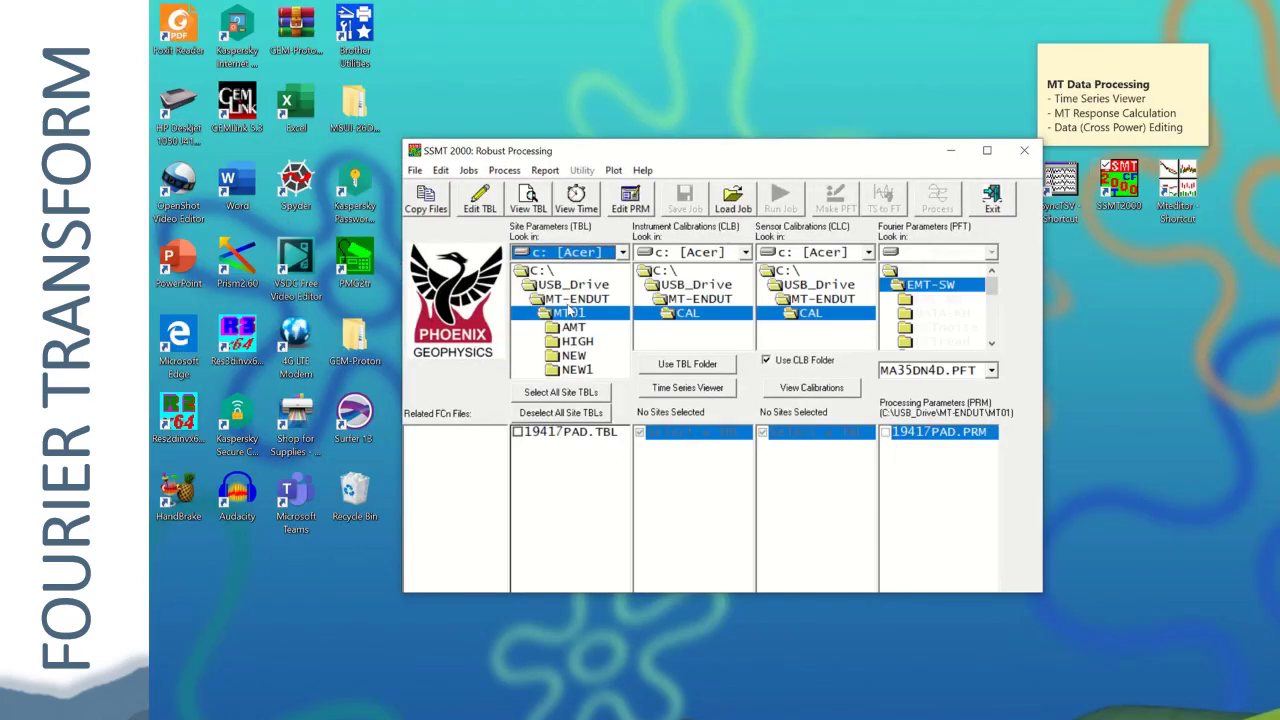
{"action": "double_click", "coordinate": [549, 270]}
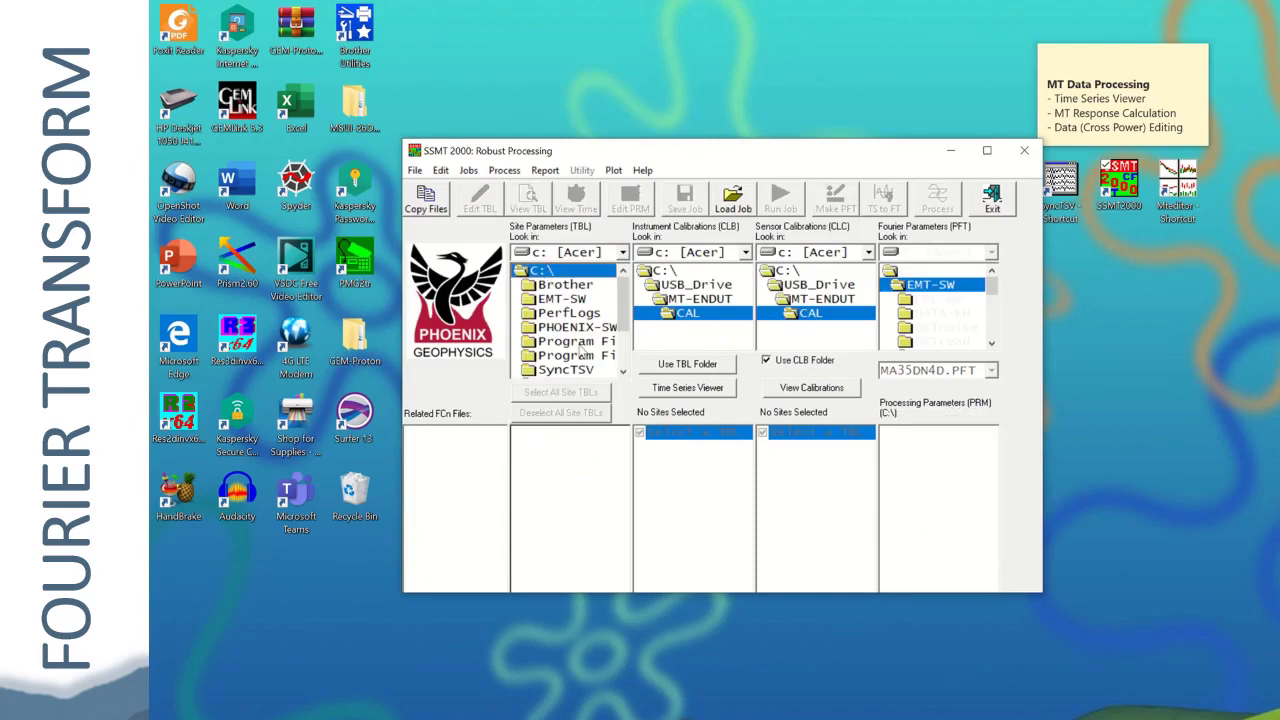
{"action": "scroll", "coordinate": [624, 316], "scroll_direction": "down", "scroll_amount": 2}
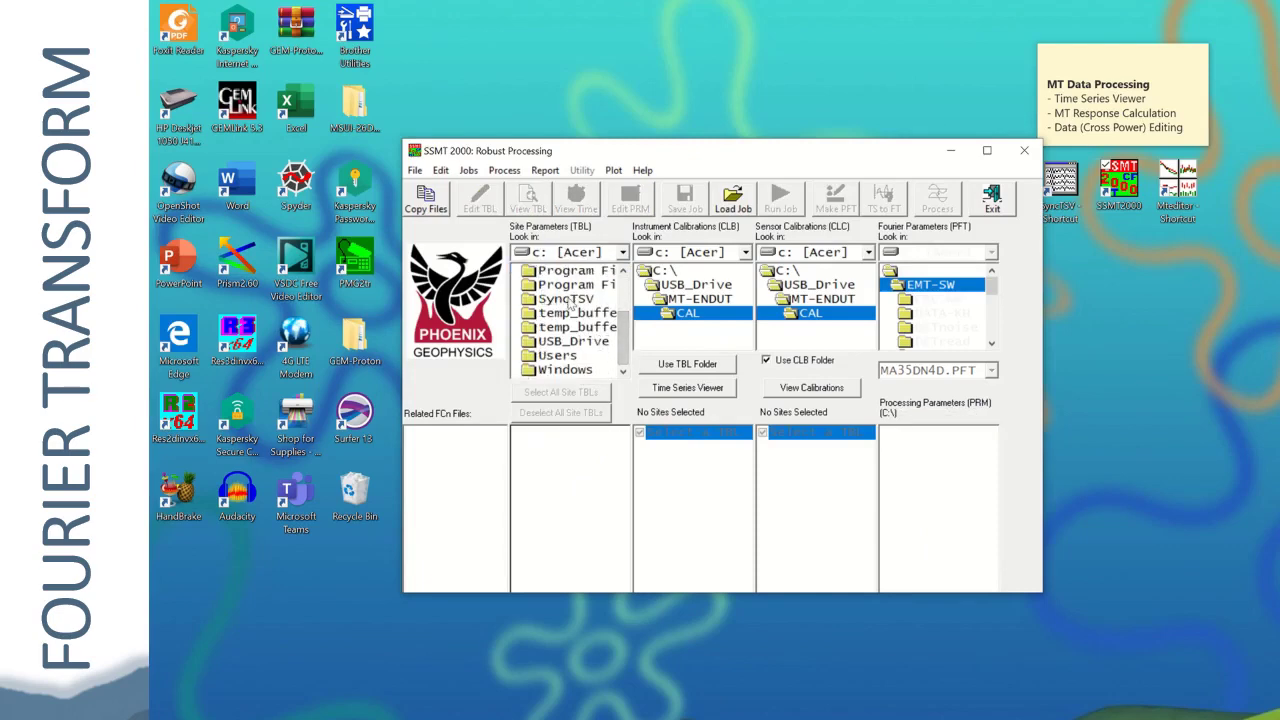
{"action": "scroll", "coordinate": [575, 310], "scroll_direction": "up", "scroll_amount": 2}
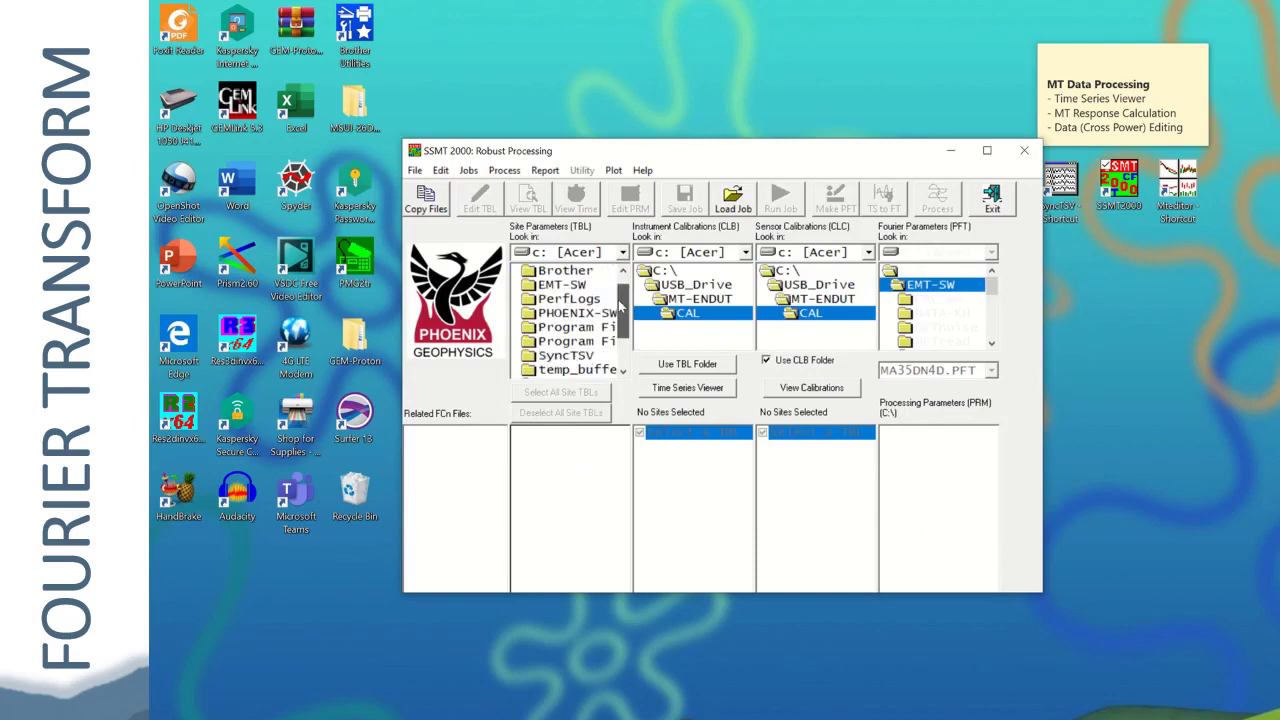
{"action": "double_click", "coordinate": [566, 290]}
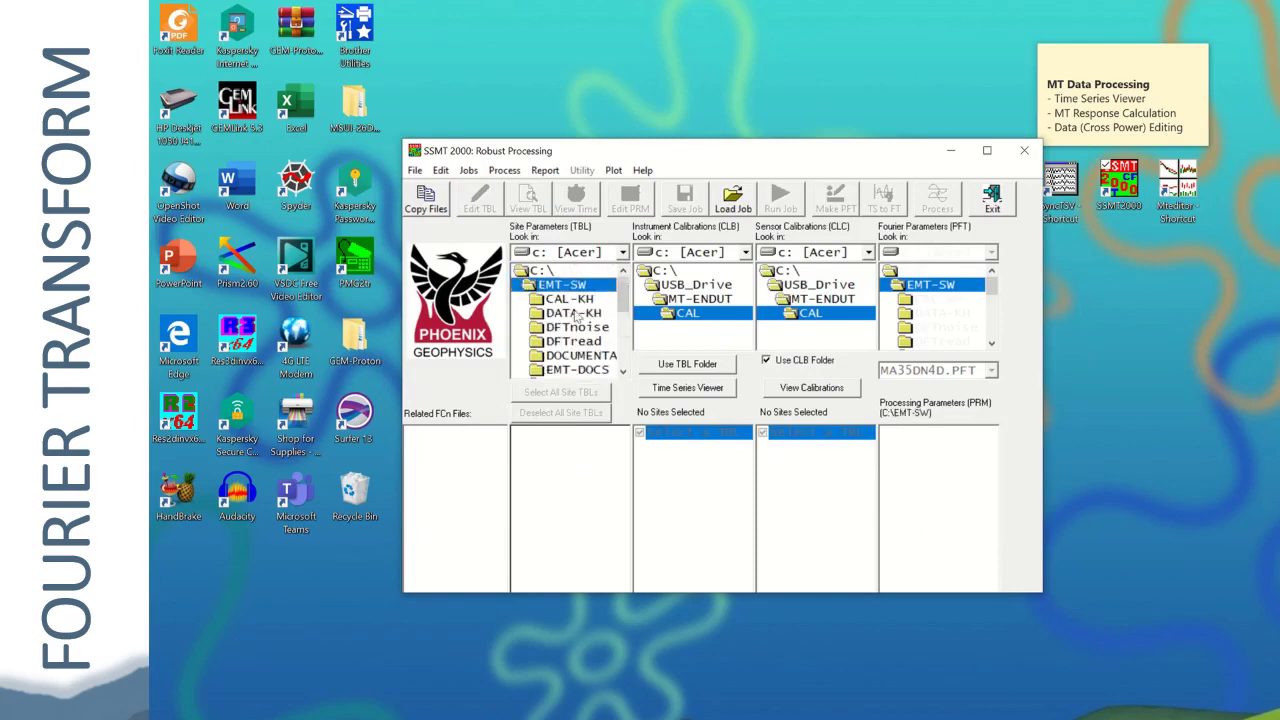
{"action": "double_click", "coordinate": [576, 308]}
{"action": "left_click", "coordinate": [518, 434]}
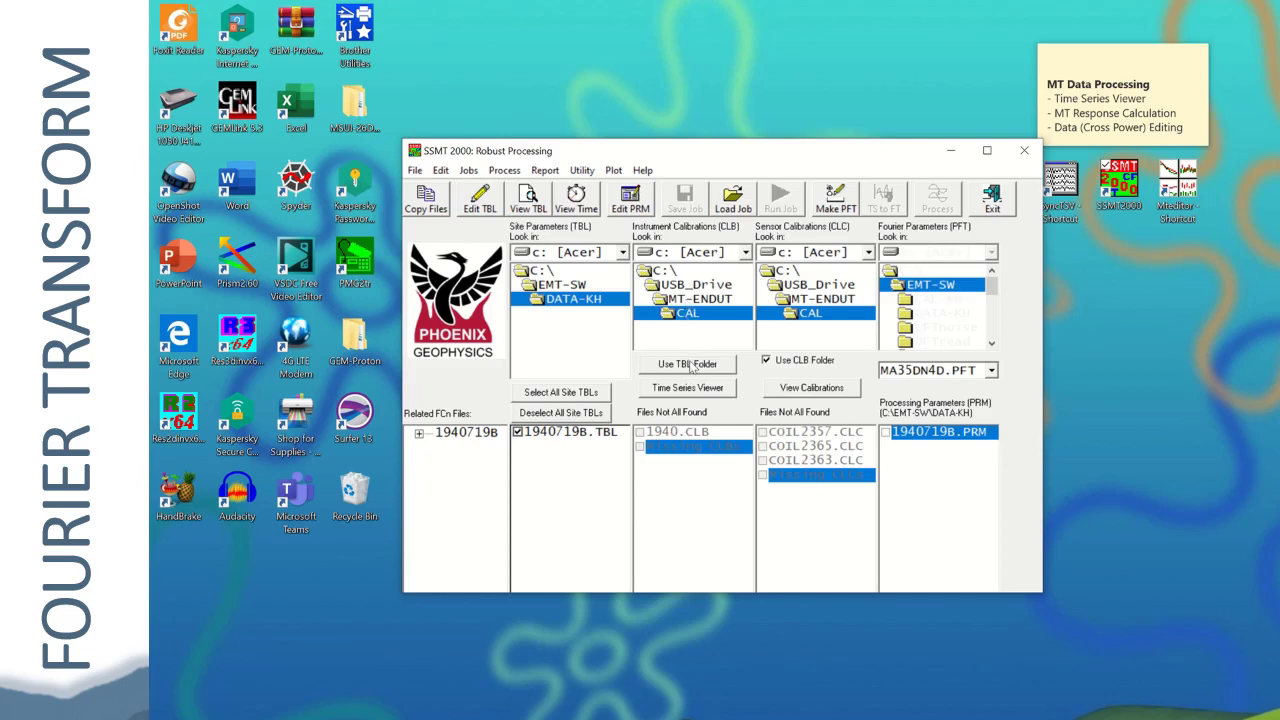
- Set the instrument and sensor calibration folder to C:\EMT-SW\CAL-KH and open the Fourier transform parameters for editing
{"action": "left_click", "coordinate": [692, 366]}
{"action": "double_click", "coordinate": [680, 286]}
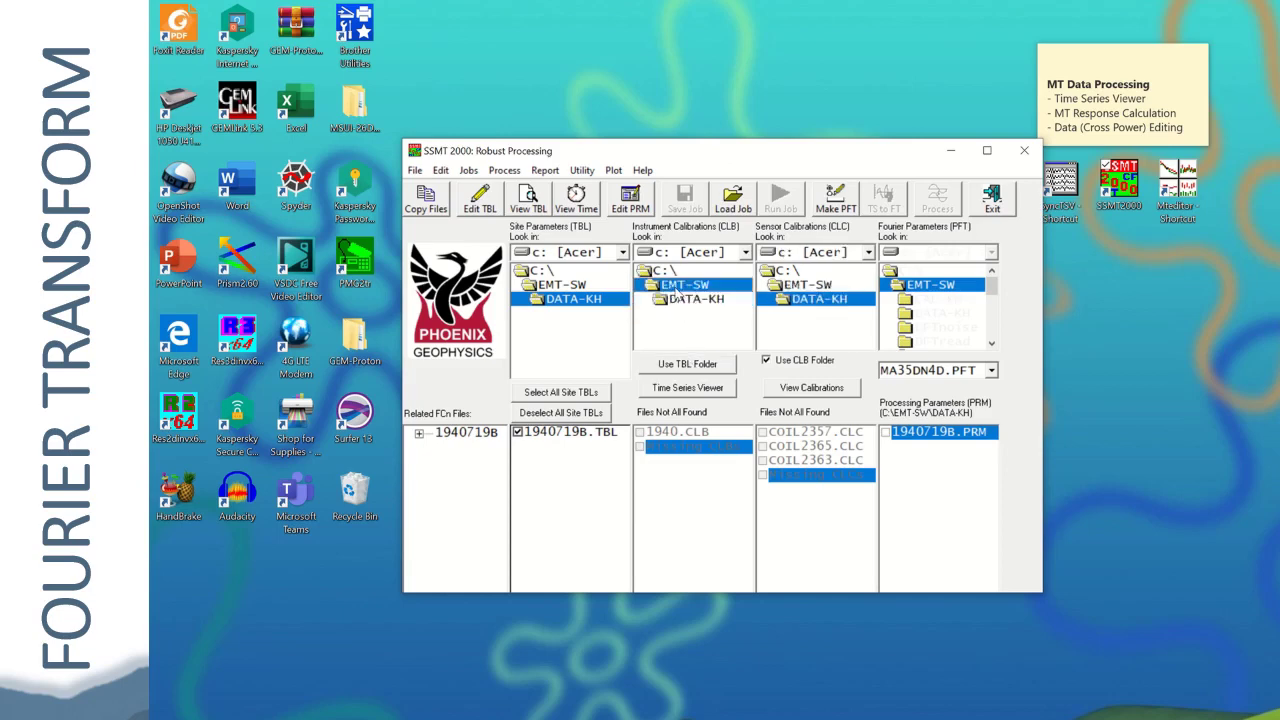
{"action": "double_click", "coordinate": [686, 299]}
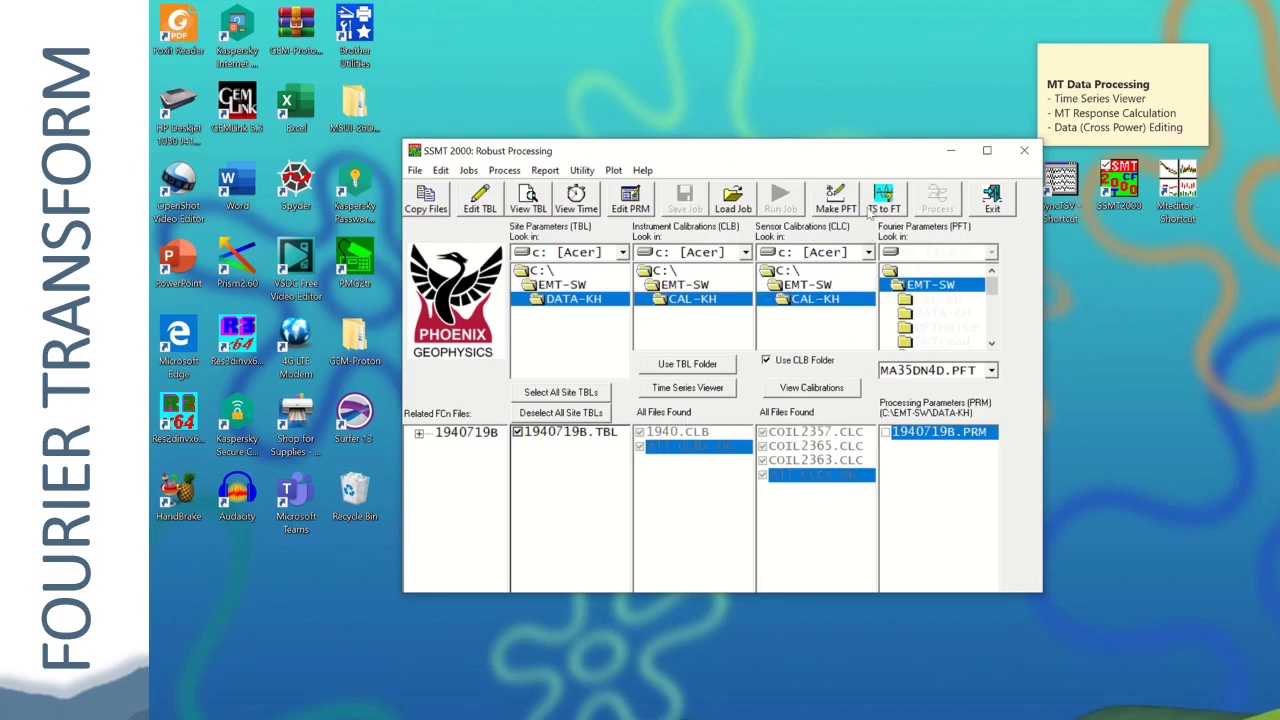
{"action": "left_click", "coordinate": [835, 204]}
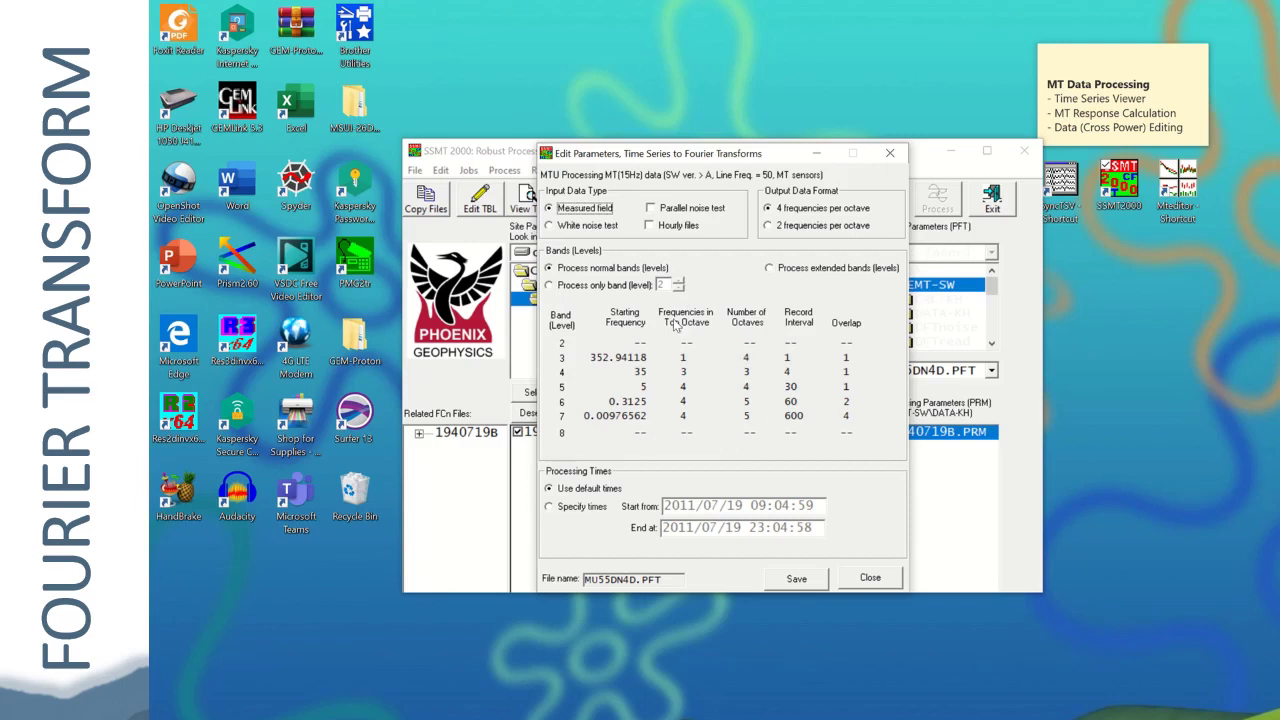
- Try processing only a single band, stepping between levels 3 and 4, and switch back to normal bands
{"action": "left_click", "coordinate": [548, 286]}
{"action": "left_click", "coordinate": [678, 282]}
{"action": "left_click", "coordinate": [679, 288]}
{"action": "left_click", "coordinate": [678, 281]}
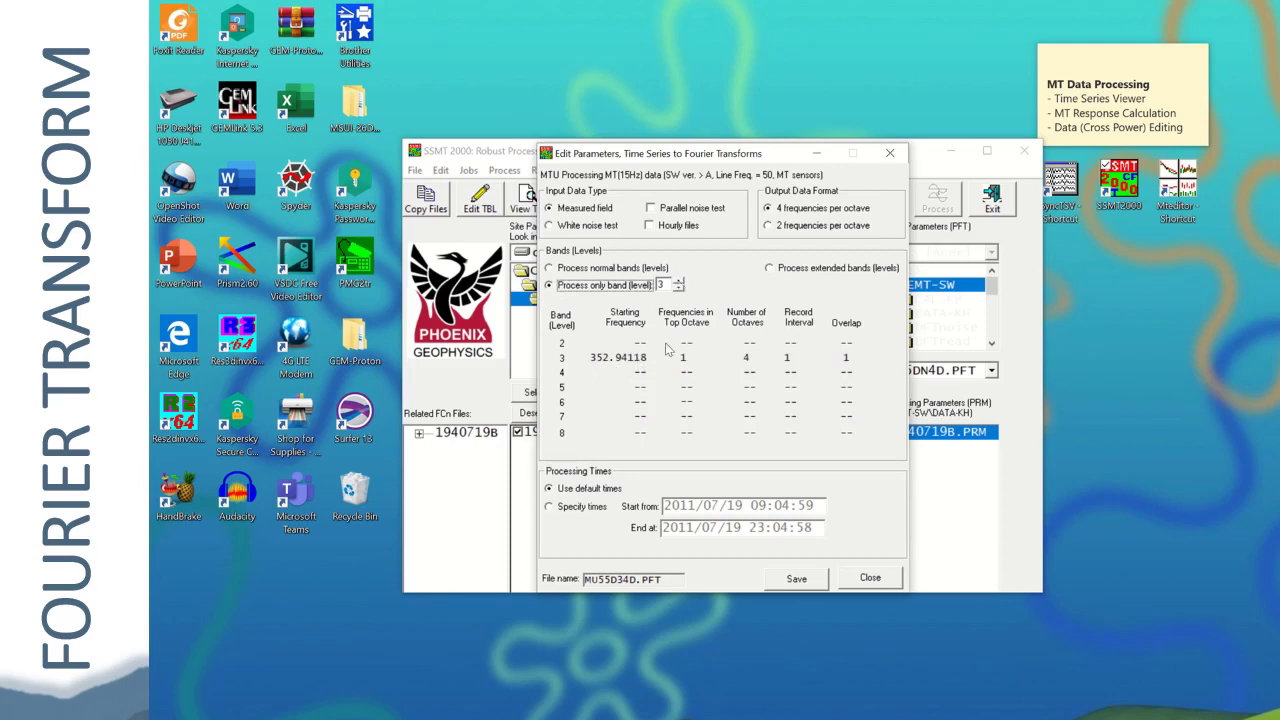
{"action": "left_click", "coordinate": [679, 282]}
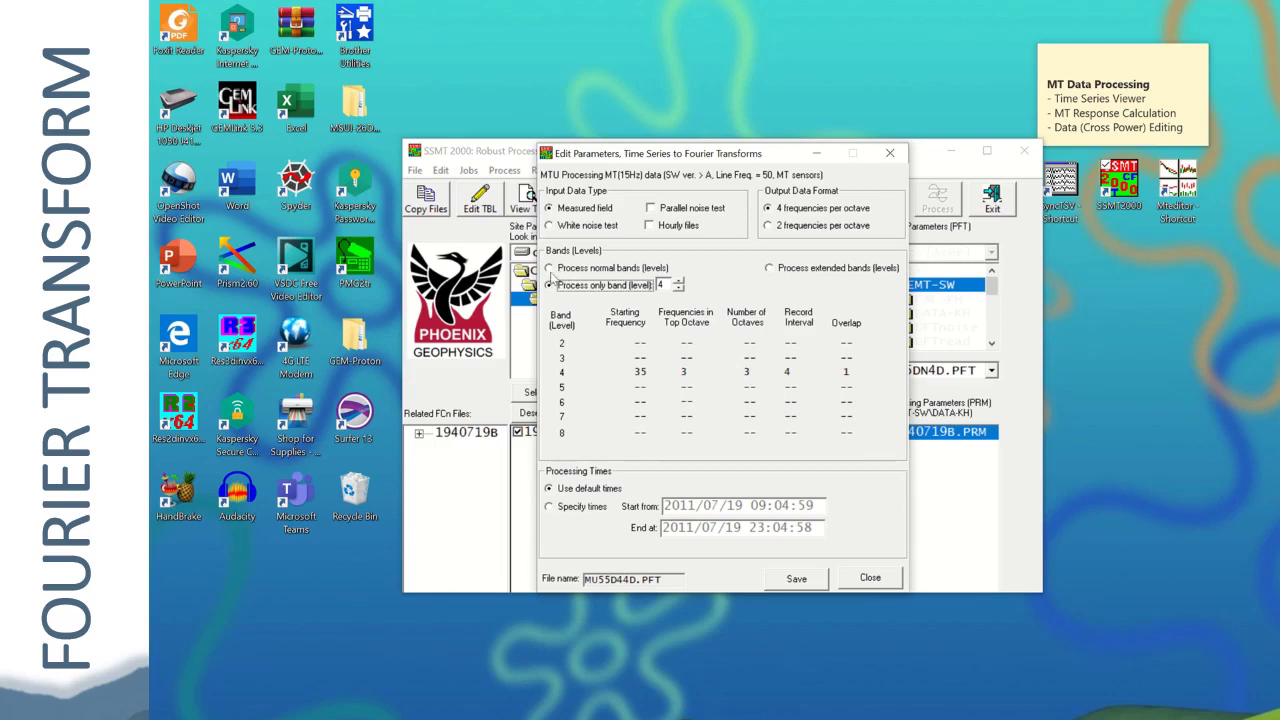
{"action": "left_click", "coordinate": [549, 269]}
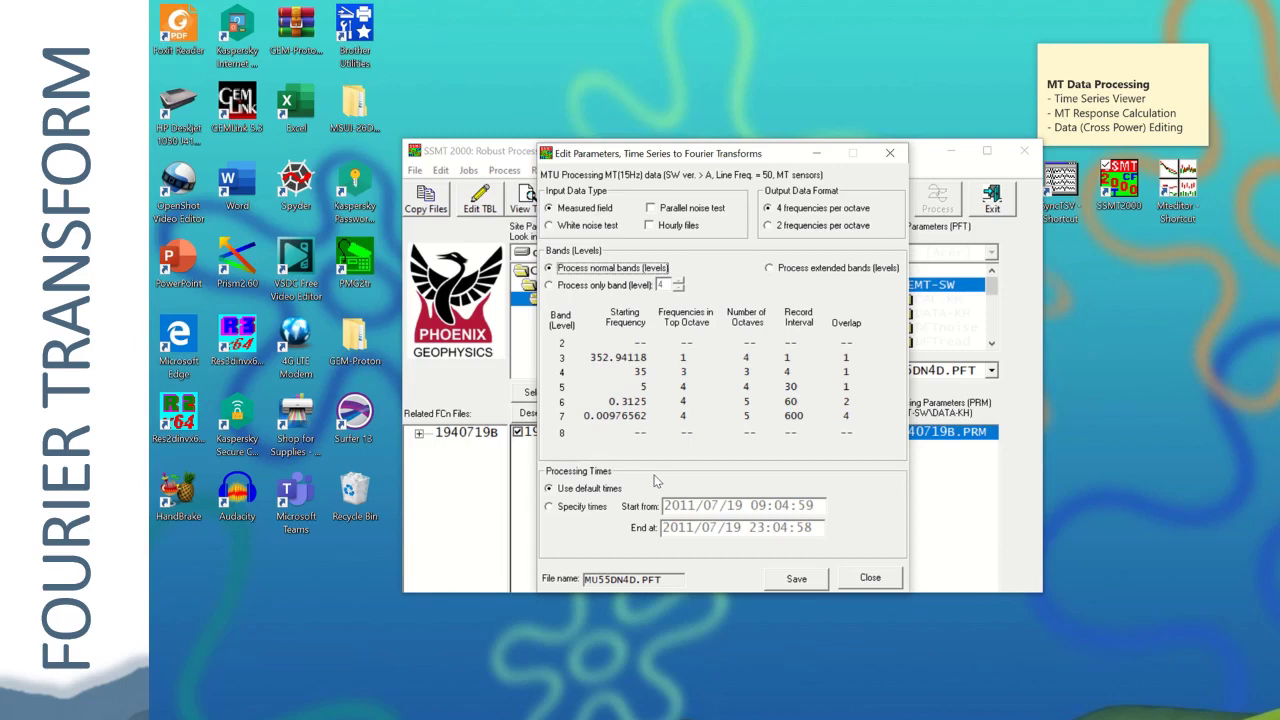
- Specify the processing times with a start of 2011/07/19 11:04:59, save the parameters as MU55DN4T.PFT and close the editor
{"action": "left_click", "coordinate": [552, 508]}
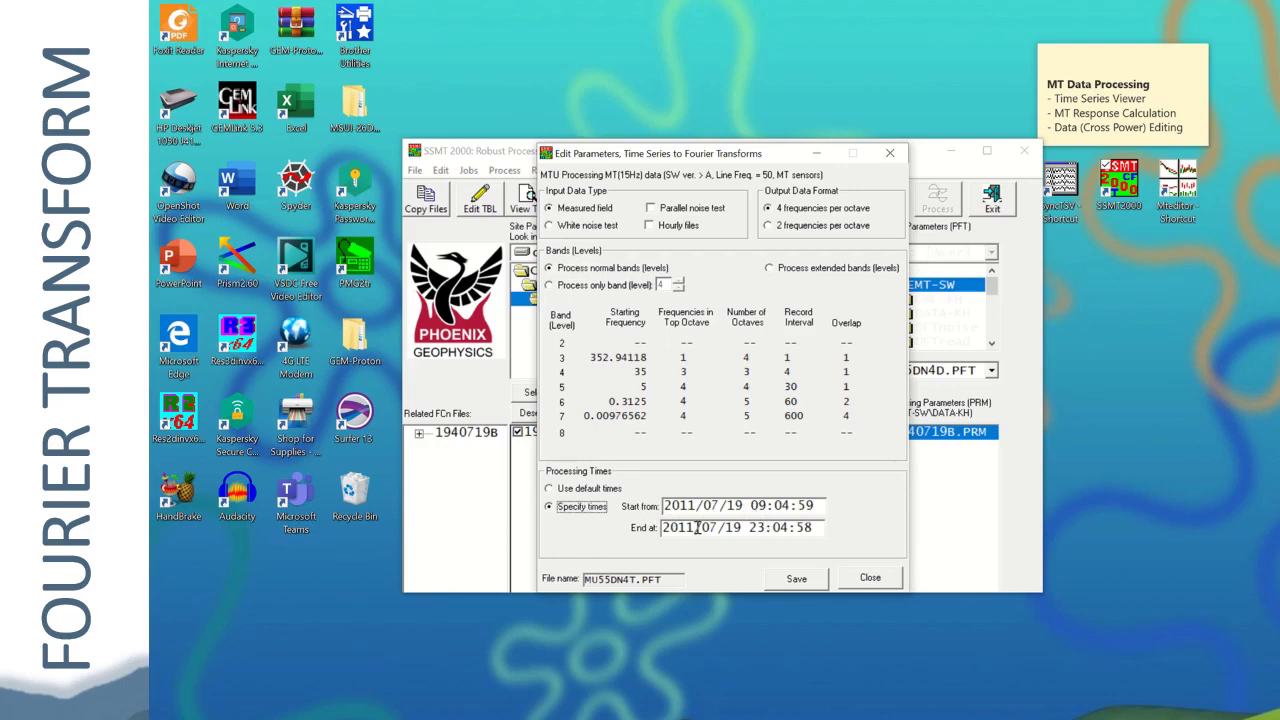
{"action": "left_click", "coordinate": [766, 525]}
{"action": "key", "text": "BackSpace"}
{"action": "key", "text": "BackSpace"}
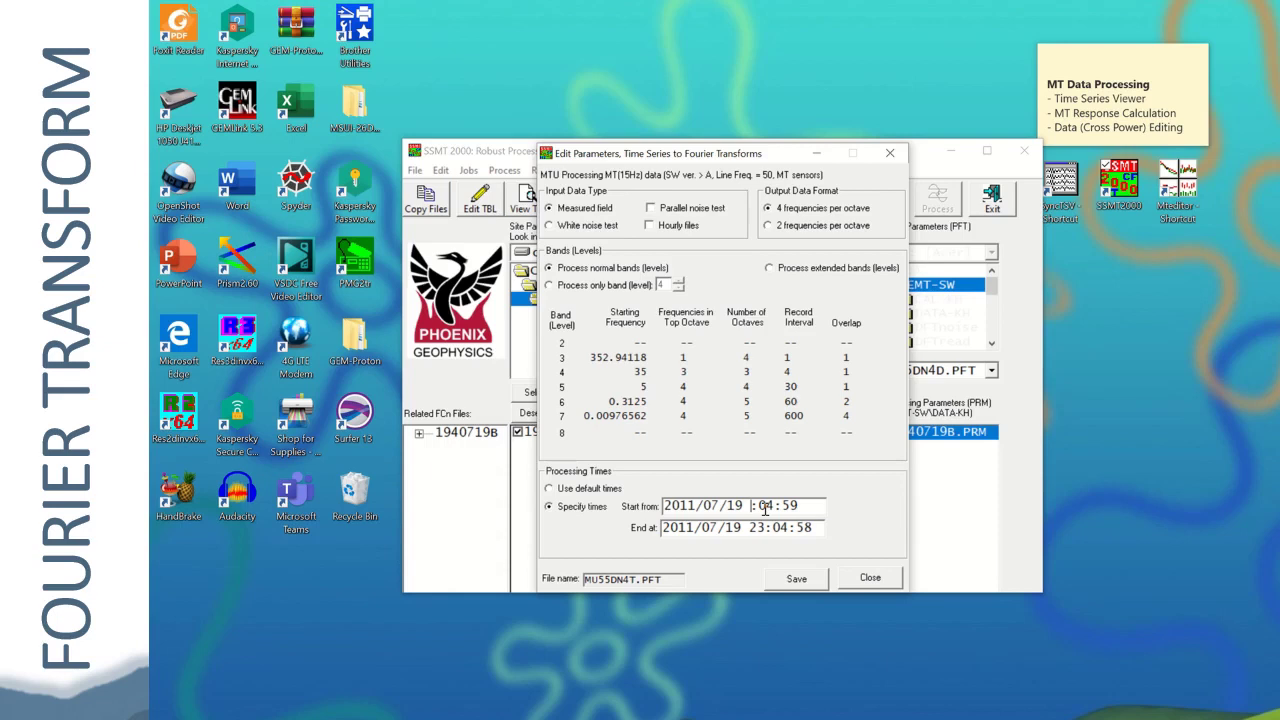
{"action": "type", "text": "11"}
{"action": "left_click", "coordinate": [813, 576]}
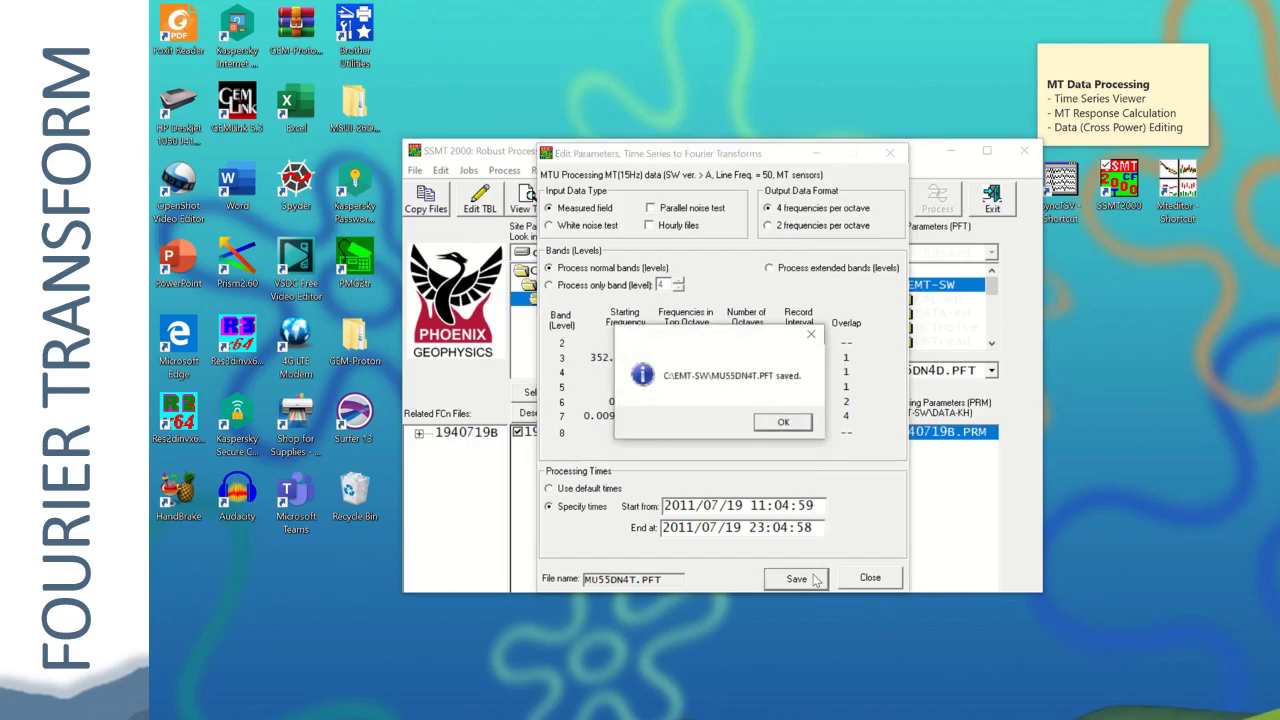
{"action": "left_click", "coordinate": [786, 424]}
{"action": "left_click", "coordinate": [860, 578]}
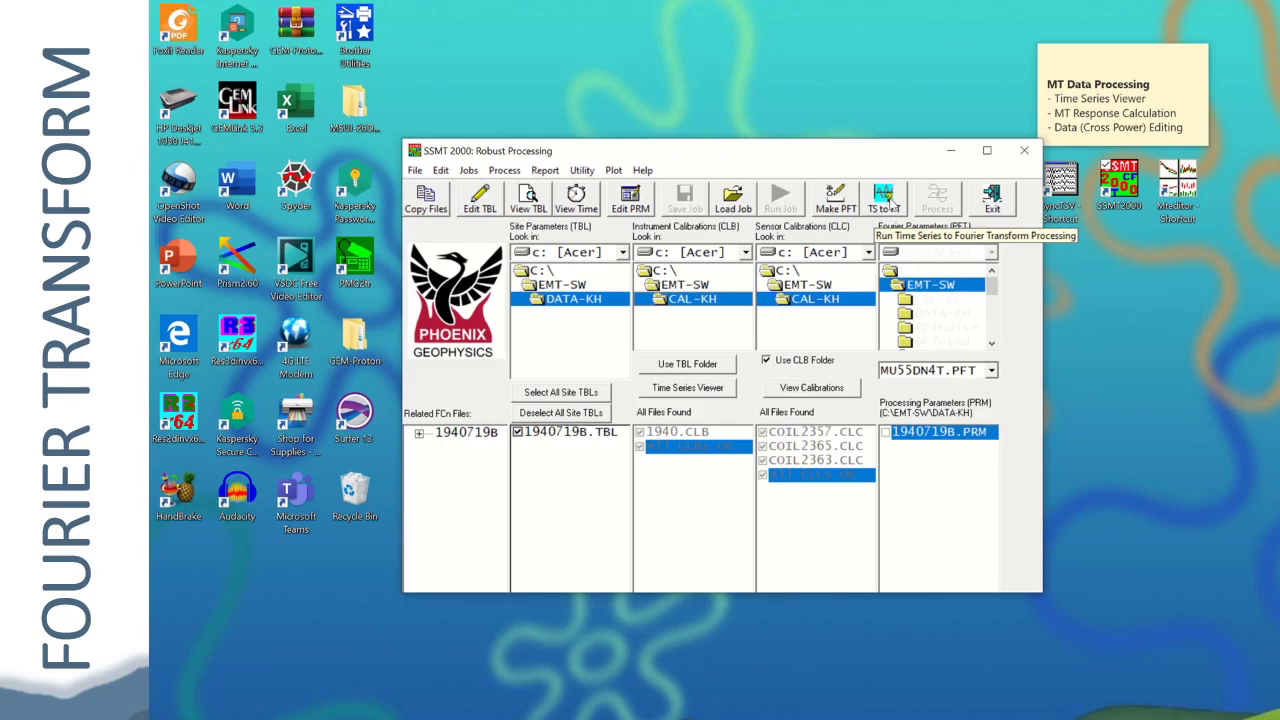
- Run the time series to Fourier transform processing for site 1940719B with MU55DN4T.PFT
{"action": "left_click", "coordinate": [884, 204]}
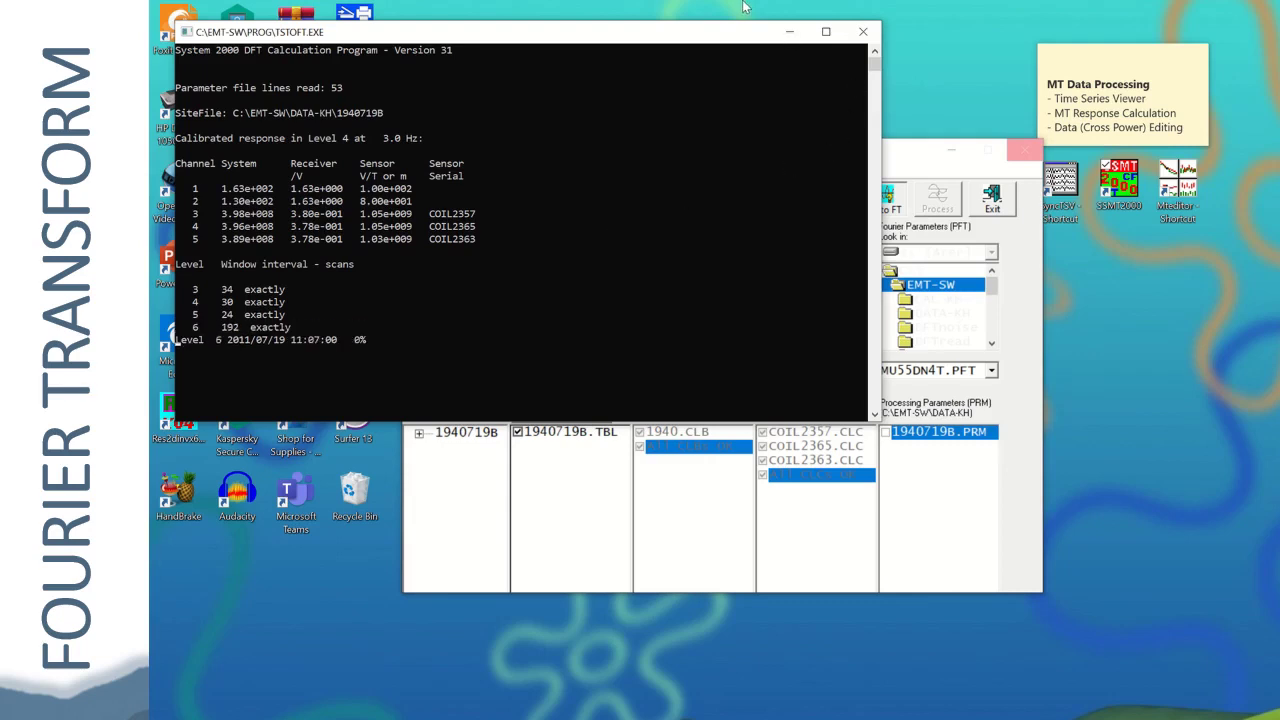
{"action": "mouse_move", "coordinate": [603, 80]}
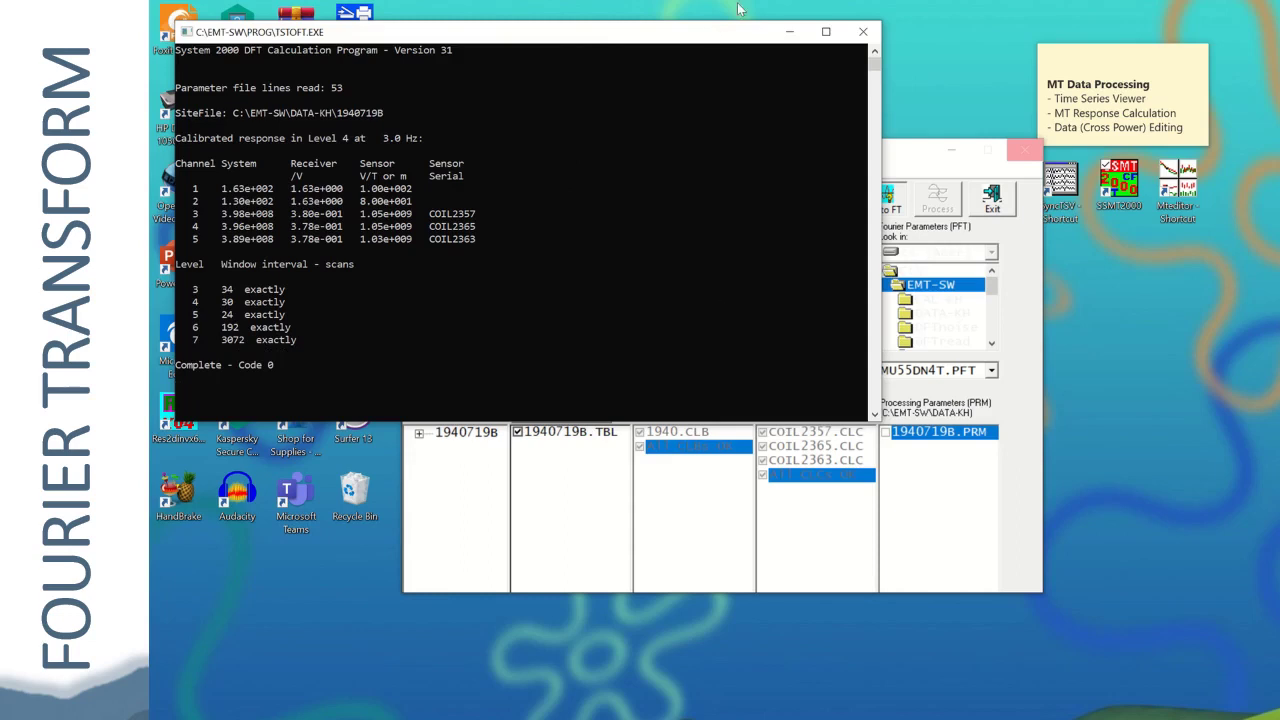
{"action": "mouse_move", "coordinate": [703, 6]}
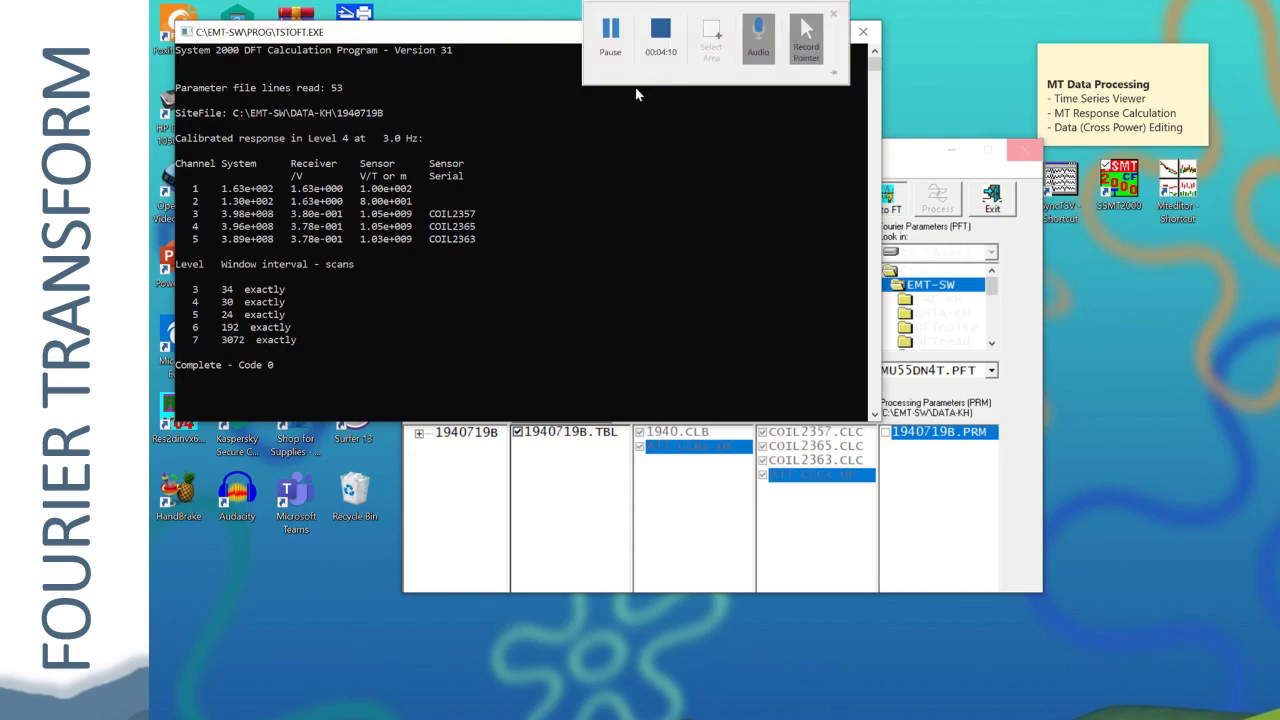
{"action": "left_click", "coordinate": [660, 38]}
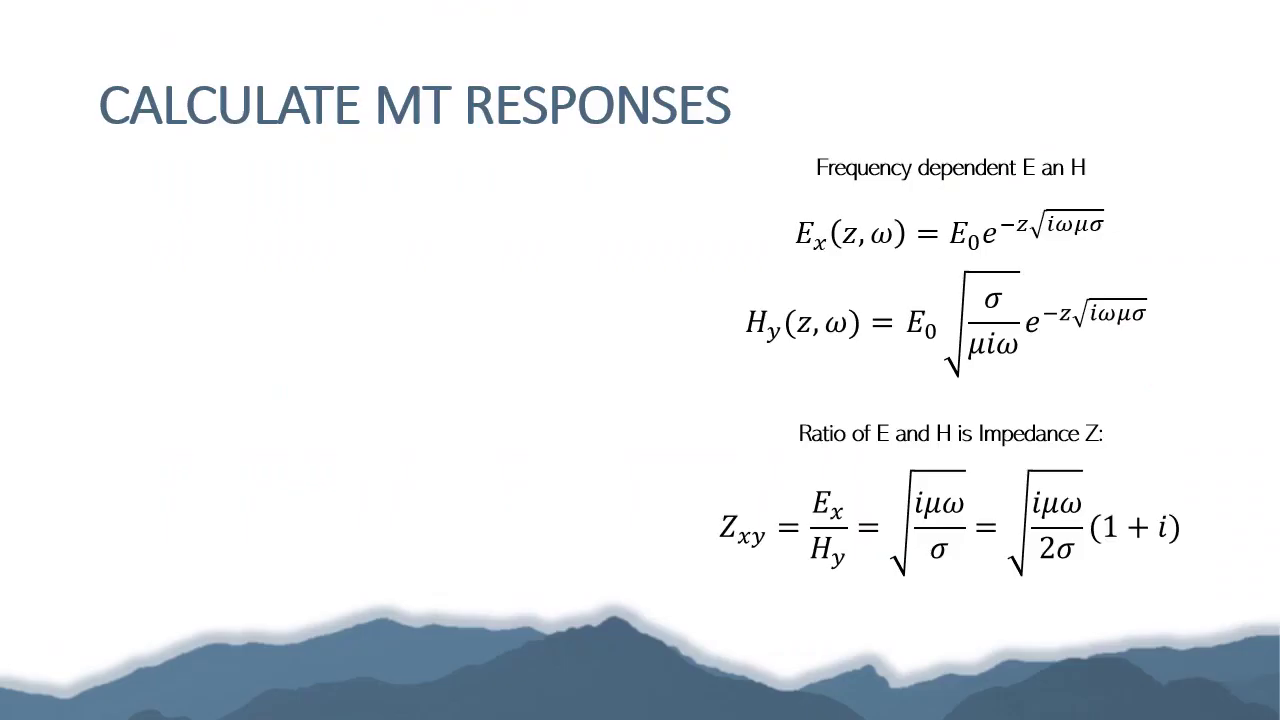
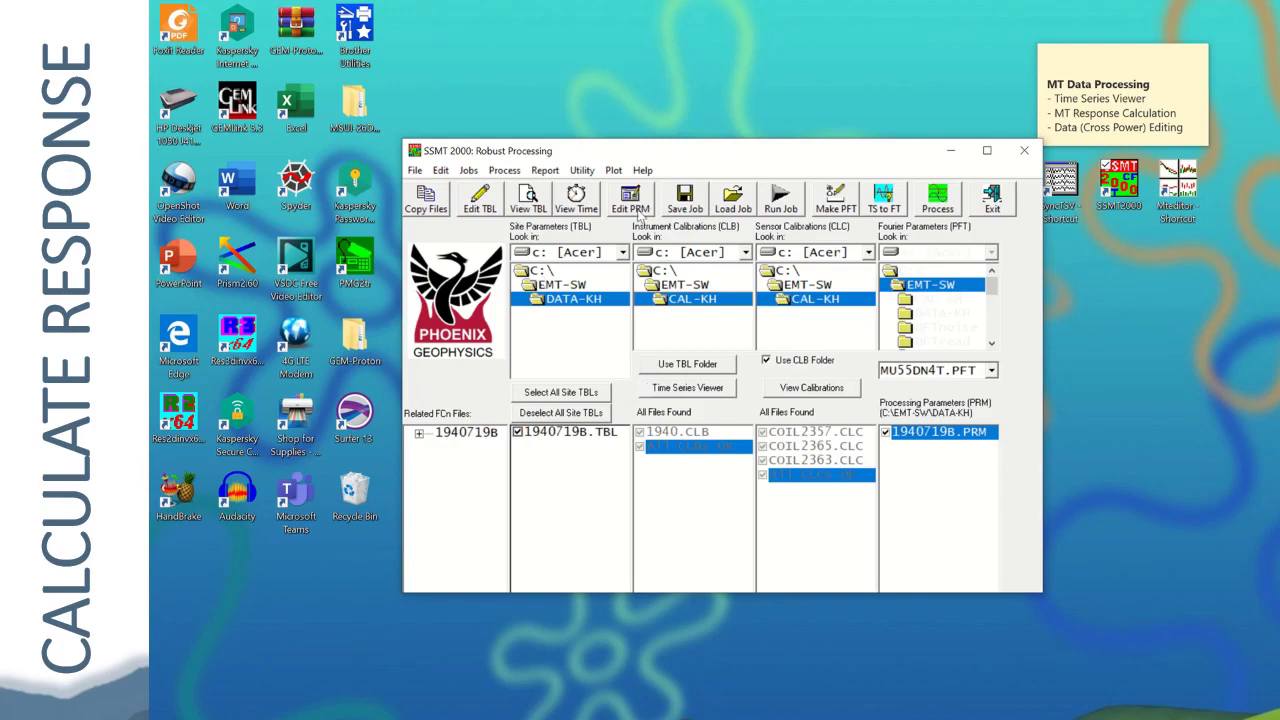
- Open the magnetotelluric processing setup, try the Remote H reference type and set it back to Local H
{"action": "left_click", "coordinate": [630, 200]}
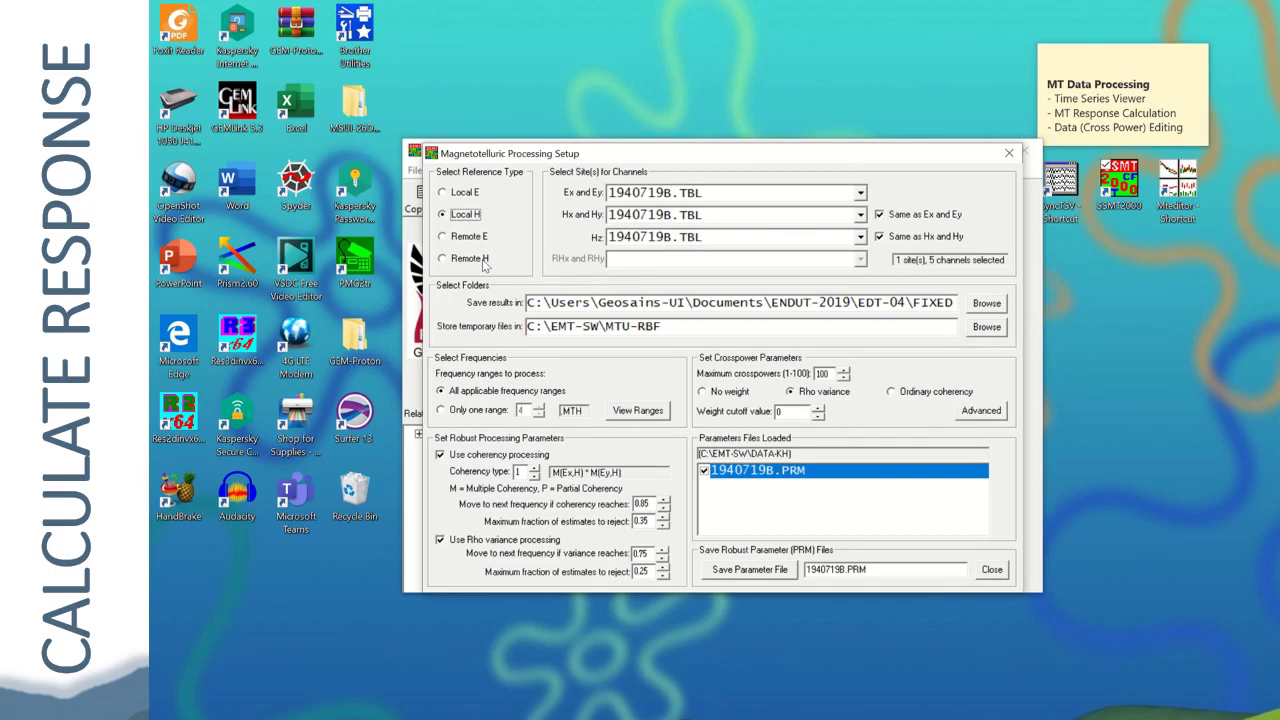
{"action": "left_click", "coordinate": [442, 259]}
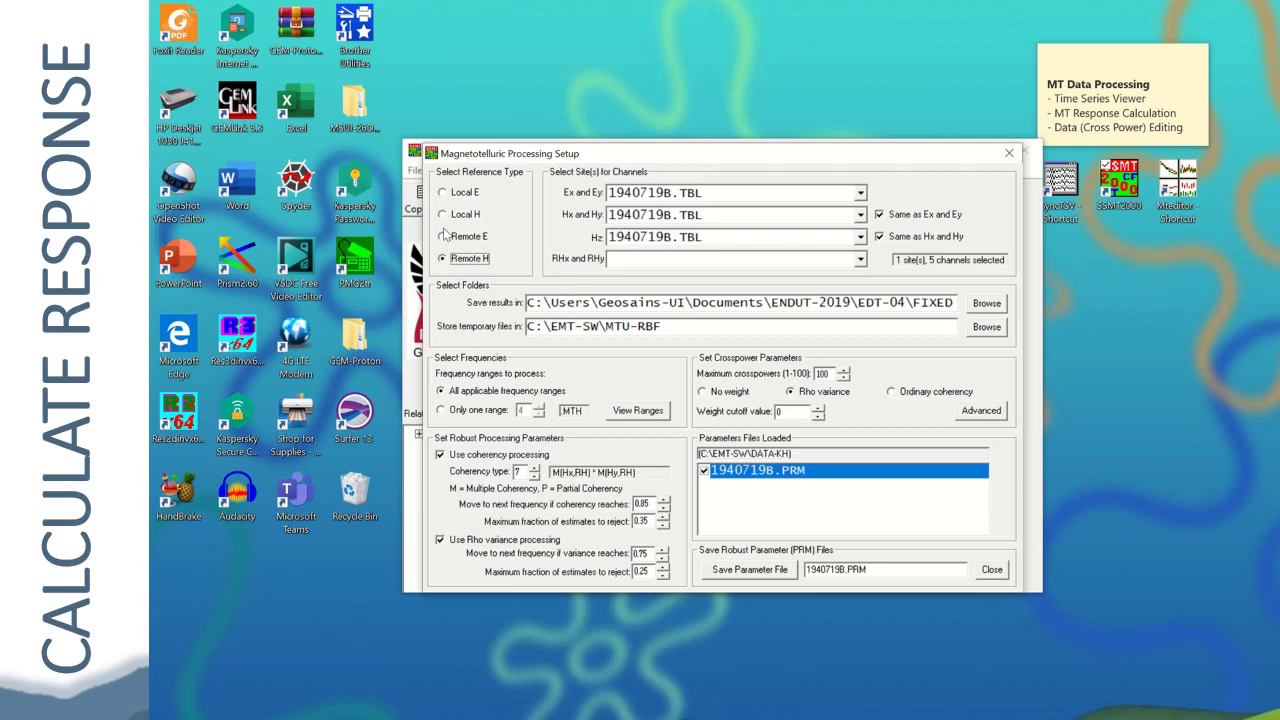
{"action": "left_click", "coordinate": [443, 215]}
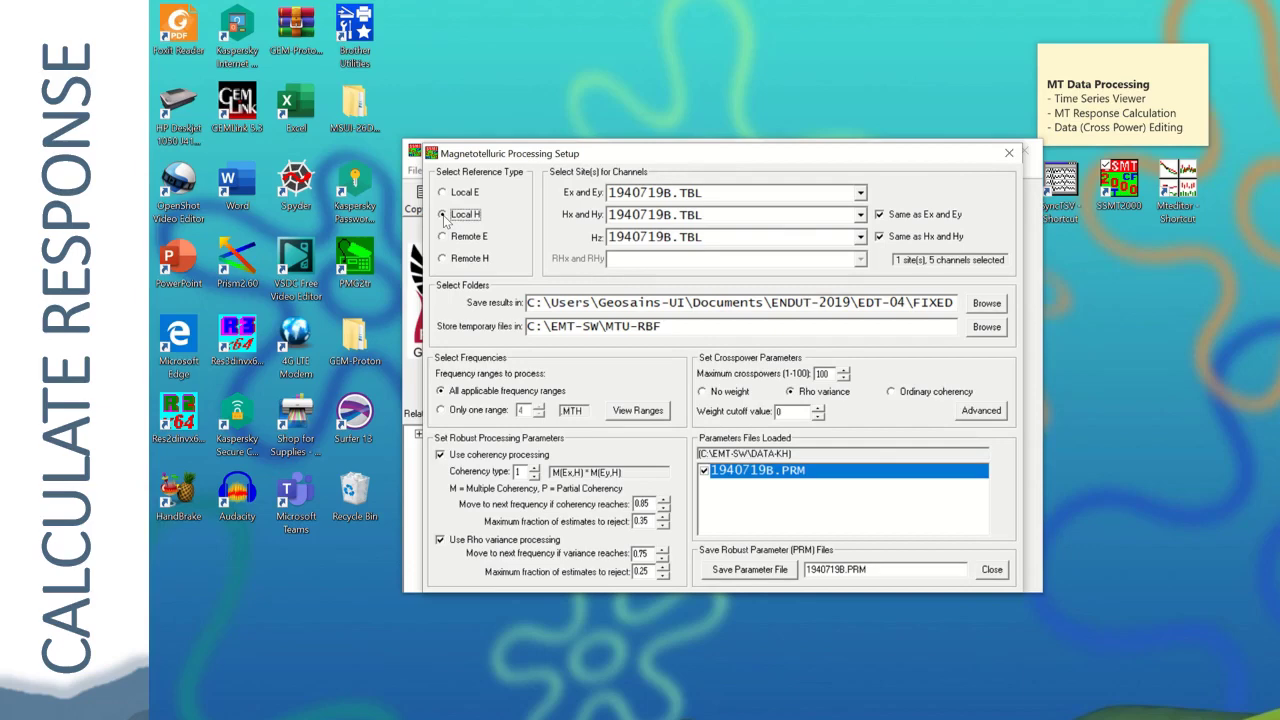
{"action": "left_click", "coordinate": [443, 215]}
- Set the folder for saving the processing results to C:\EMT-SW\DATA-KH
{"action": "left_click", "coordinate": [986, 303]}
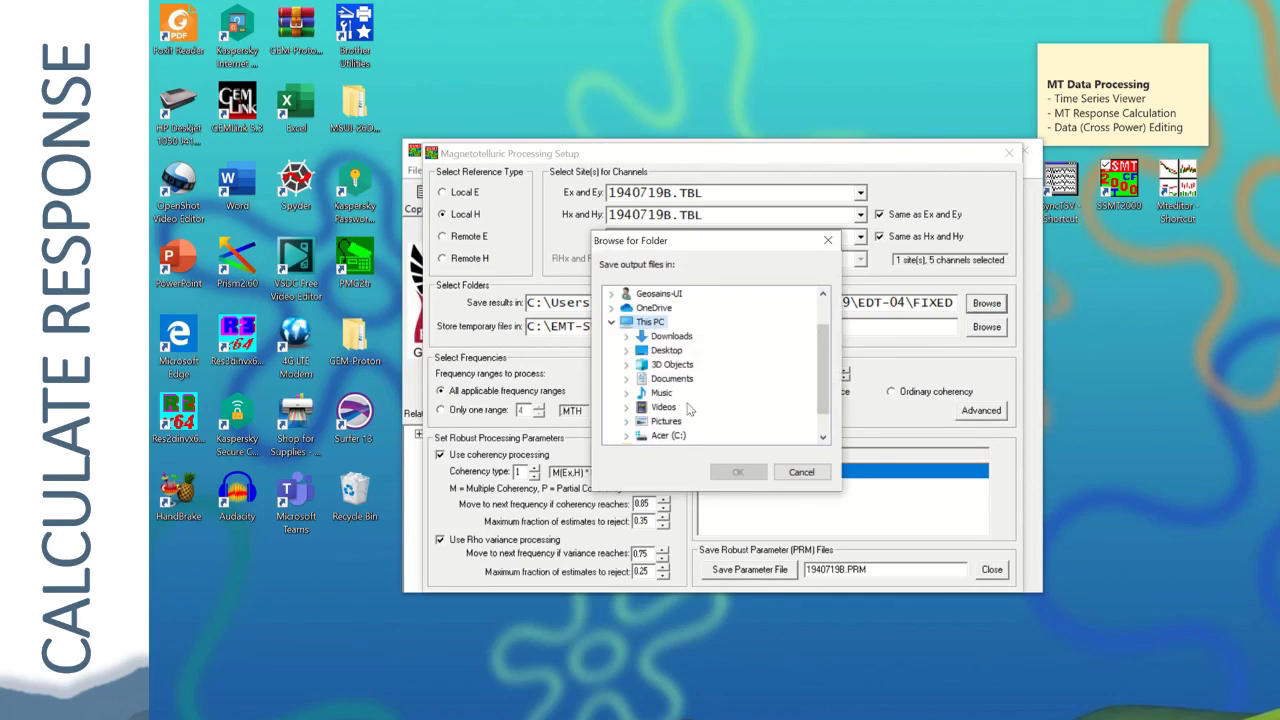
{"action": "double_click", "coordinate": [668, 435]}
{"action": "left_click", "coordinate": [682, 337]}
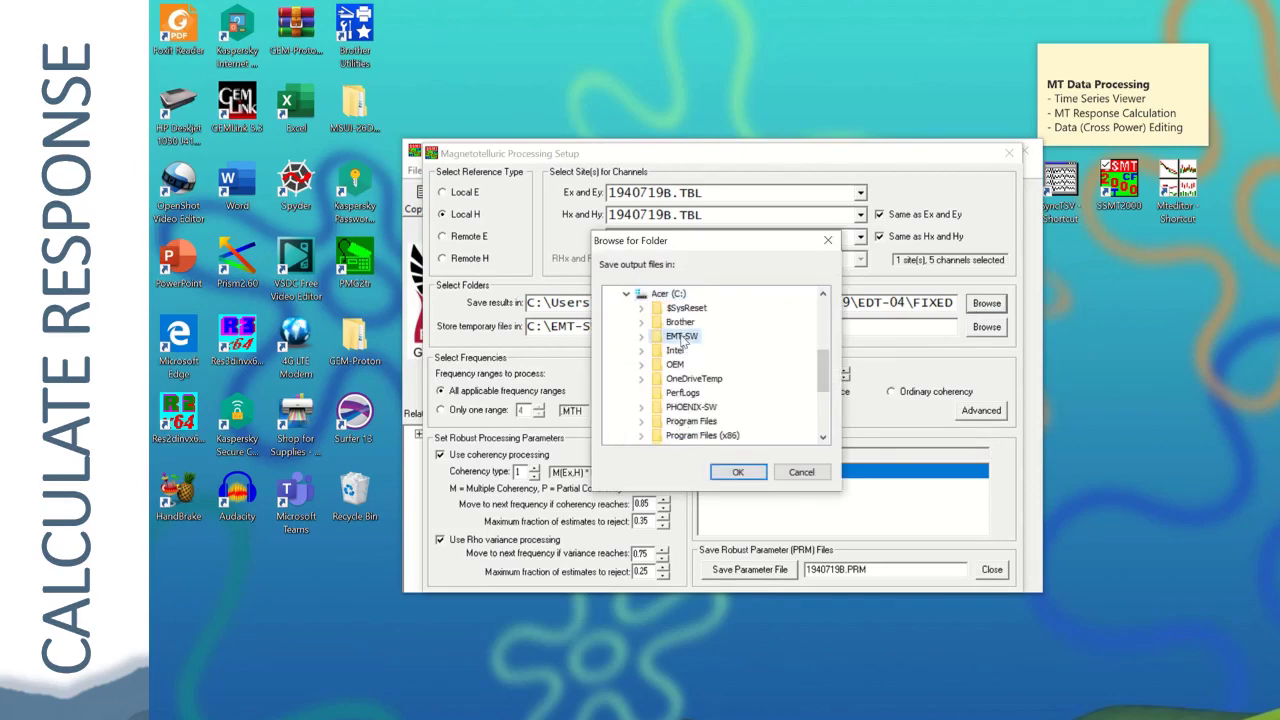
{"action": "double_click", "coordinate": [682, 337]}
{"action": "left_click", "coordinate": [698, 322]}
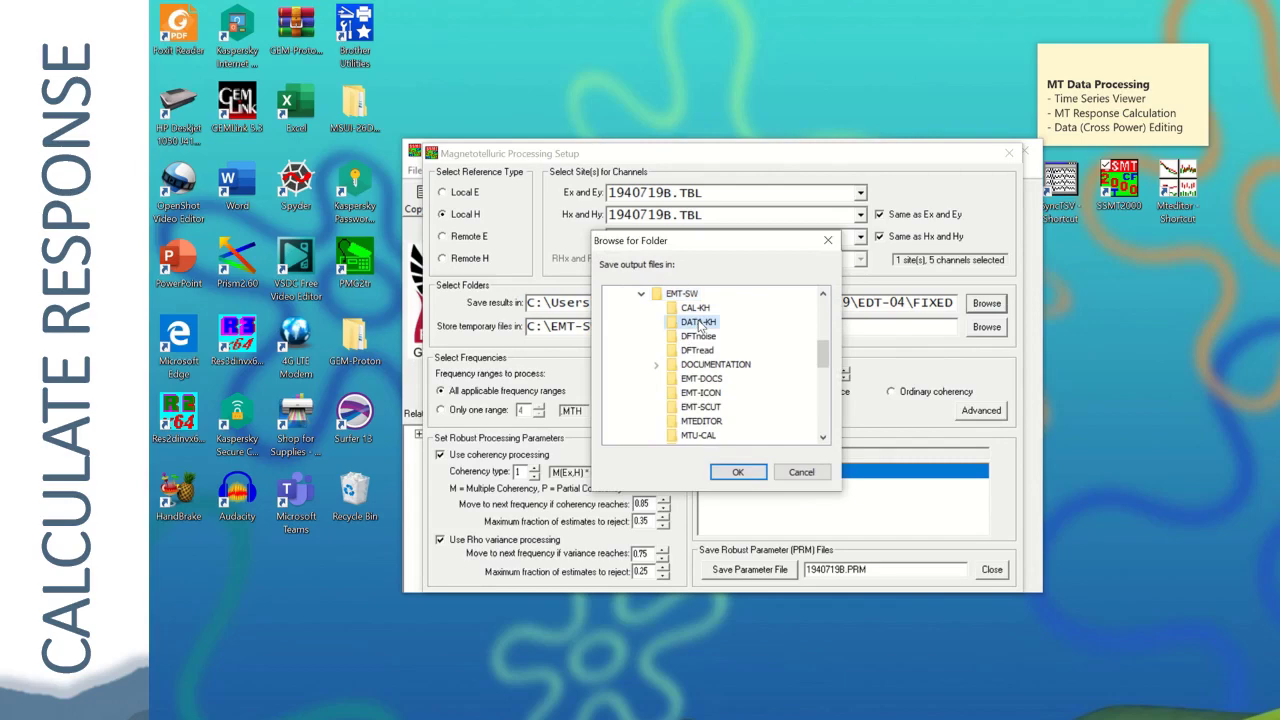
{"action": "left_click", "coordinate": [738, 472]}
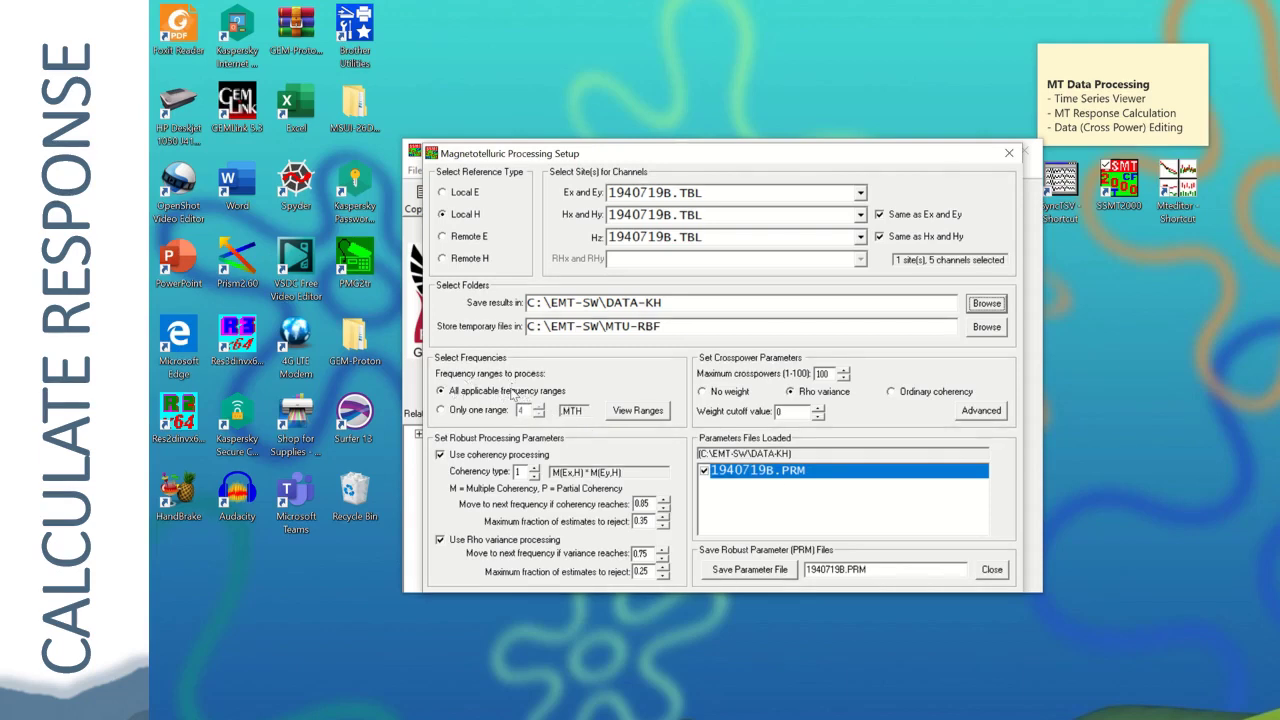
- Restrict processing to the single frequency range 4 (.MTH) and review the MTU frequency ranges chart
{"action": "left_click", "coordinate": [443, 412]}
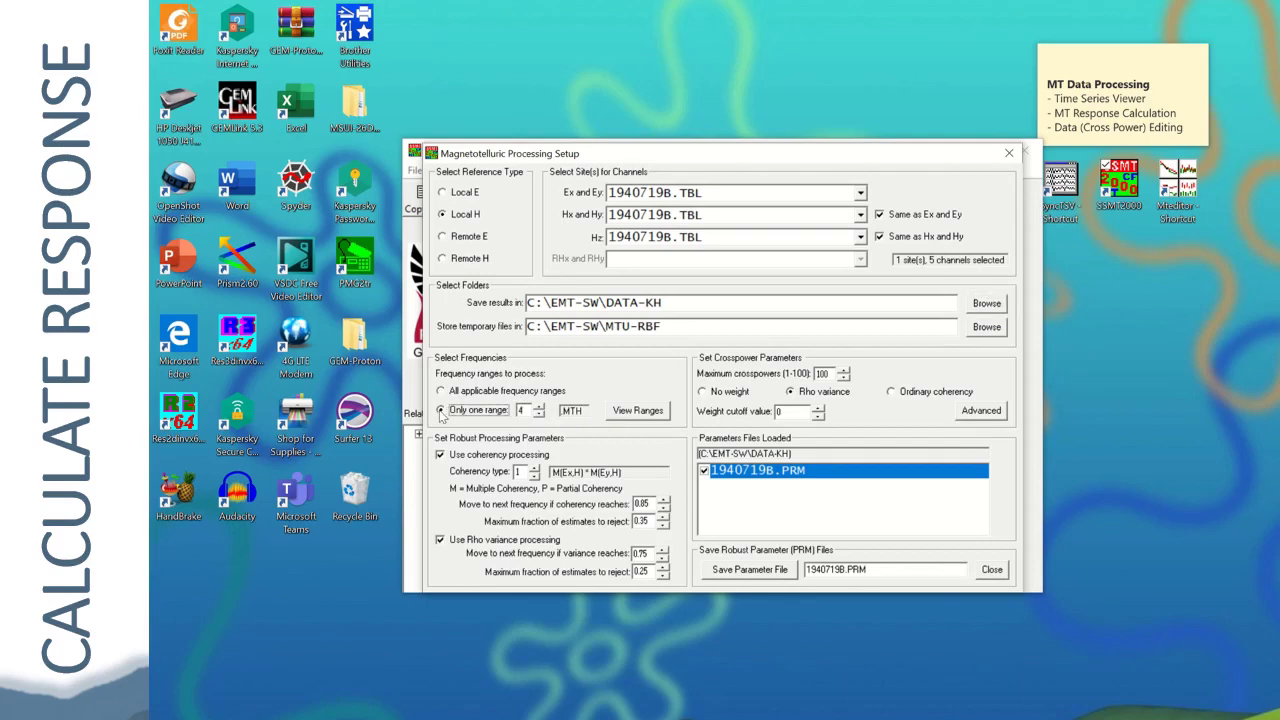
{"action": "left_click", "coordinate": [637, 411]}
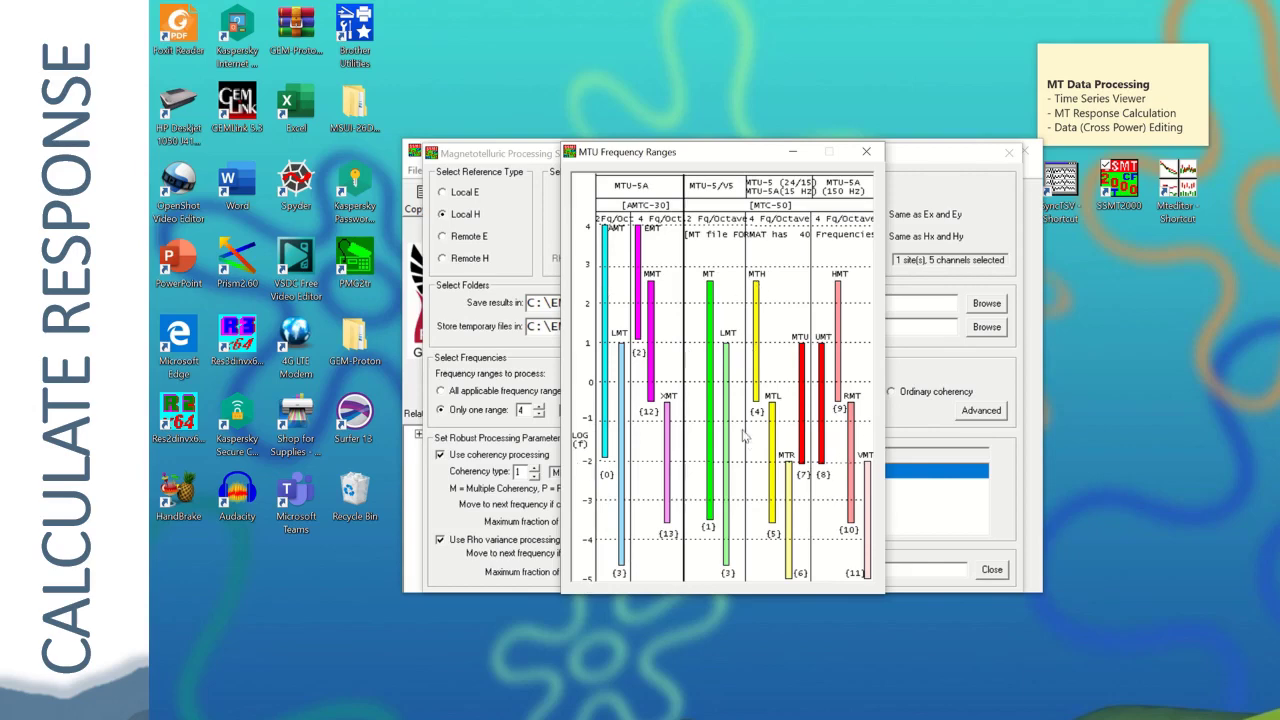
{"action": "left_click", "coordinate": [866, 152]}
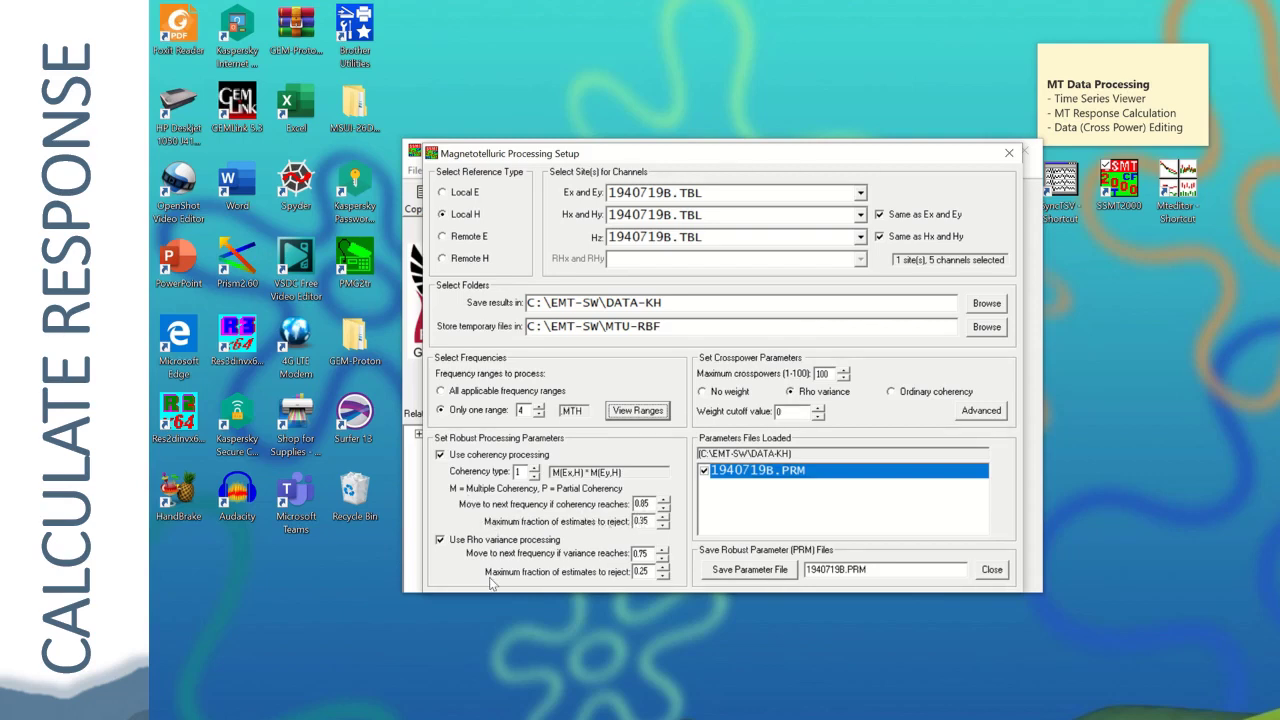
- Save the robust parameters to 1940719B.PRM, close the setup and run the MT response processing
{"action": "left_click", "coordinate": [770, 566]}
{"action": "left_click", "coordinate": [732, 422]}
{"action": "left_click", "coordinate": [991, 569]}
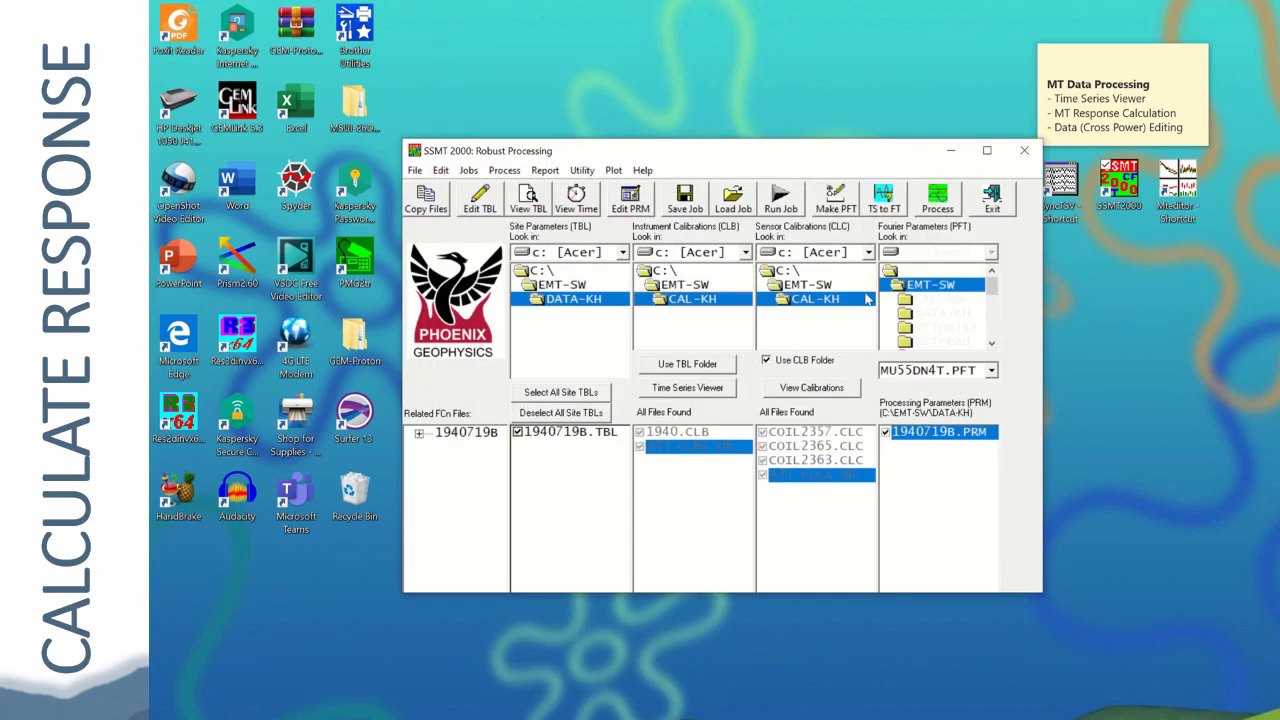
{"action": "left_click", "coordinate": [936, 207]}
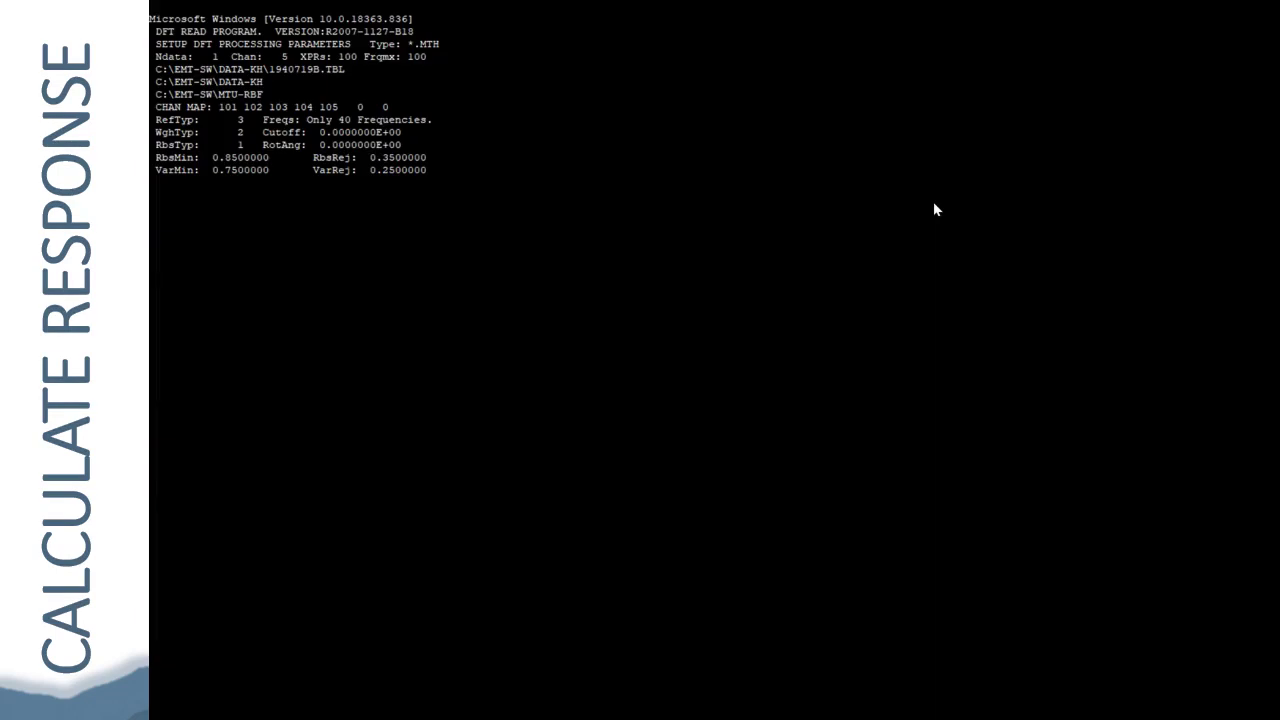
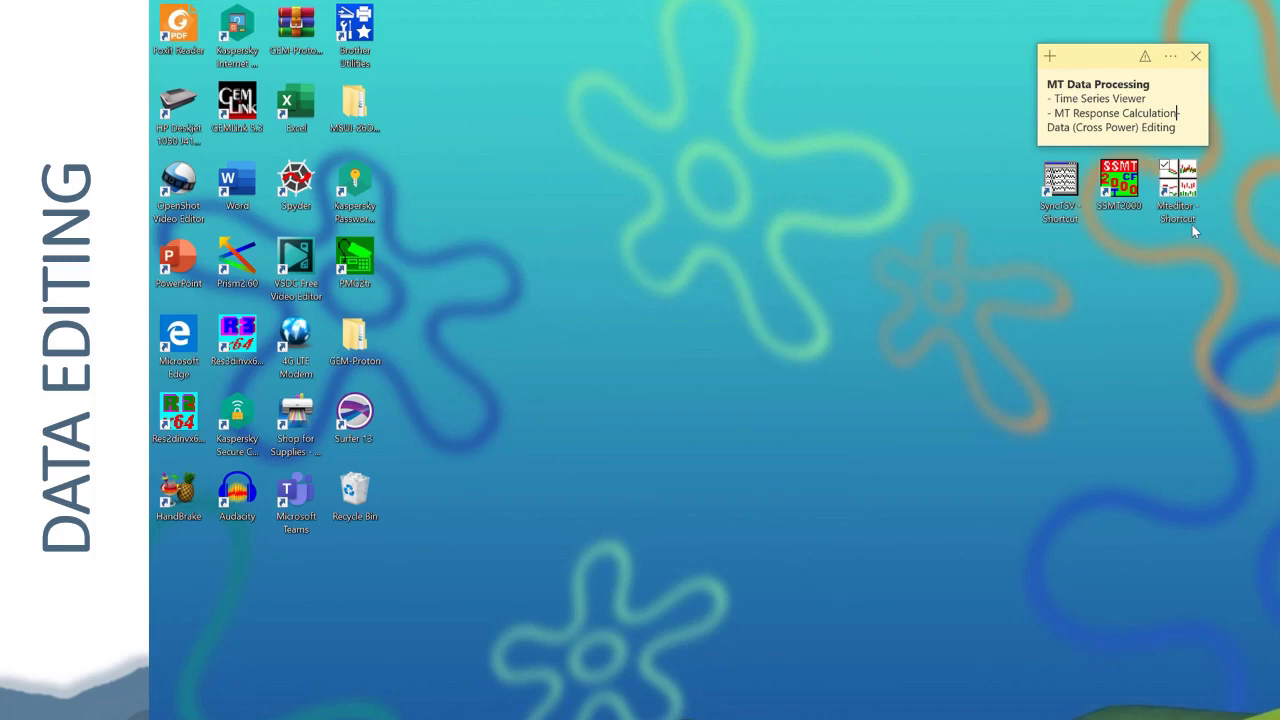
- Launch MT-Editor and open MTLL-32.MTH together with MTLL-32.MTL from the DATA-KH folder for editing
{"action": "double_click", "coordinate": [1181, 193]}
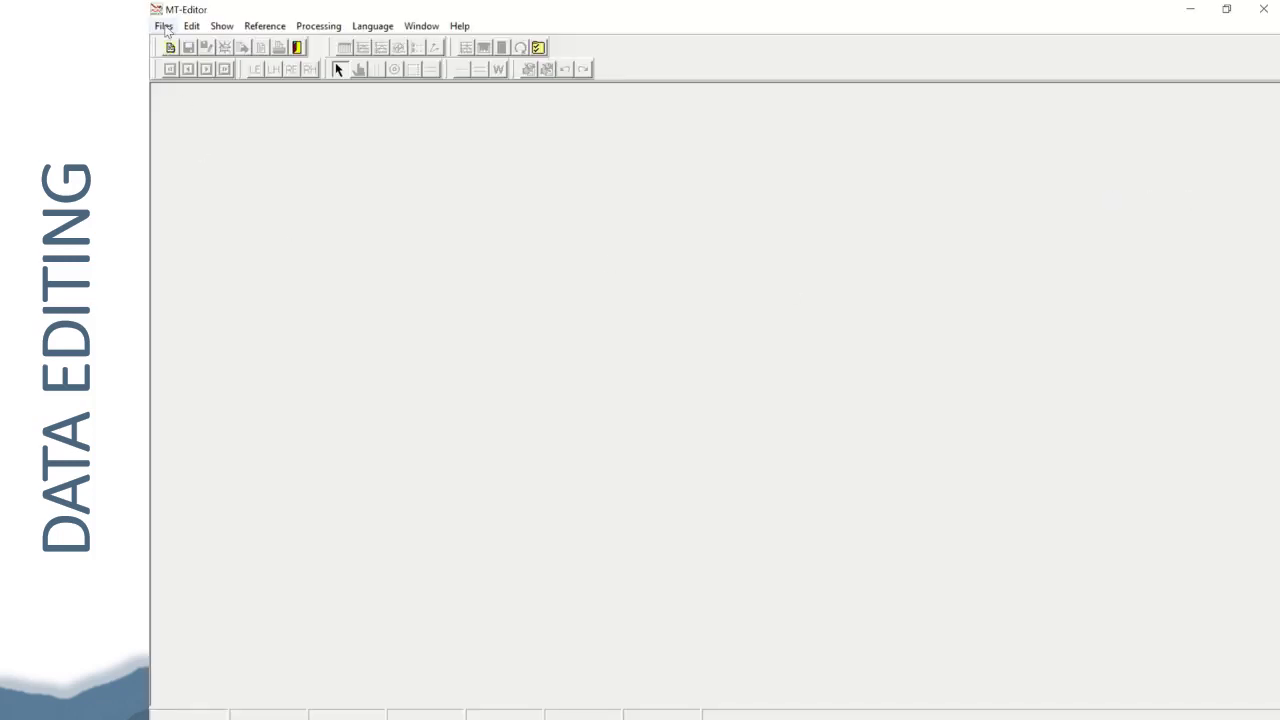
{"action": "left_click", "coordinate": [163, 25]}
{"action": "left_click", "coordinate": [182, 44]}
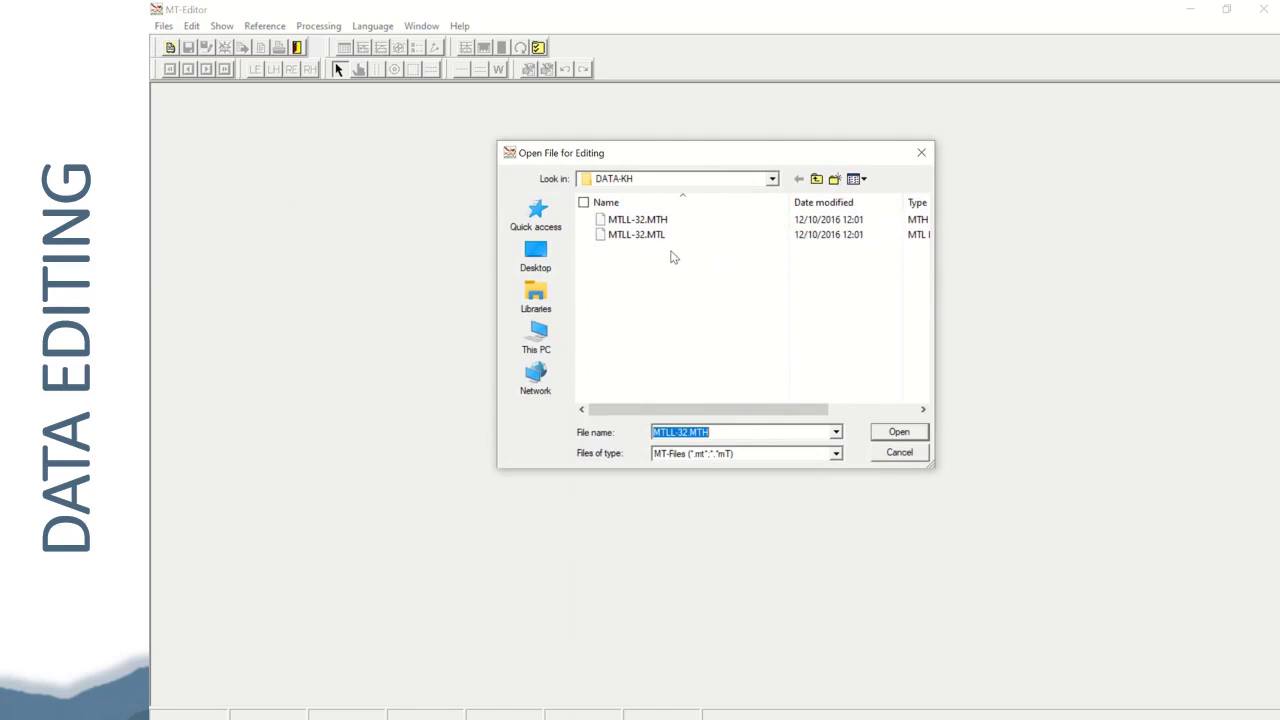
{"action": "left_click_drag", "start_coordinate": [672, 252], "coordinate": [641, 219]}
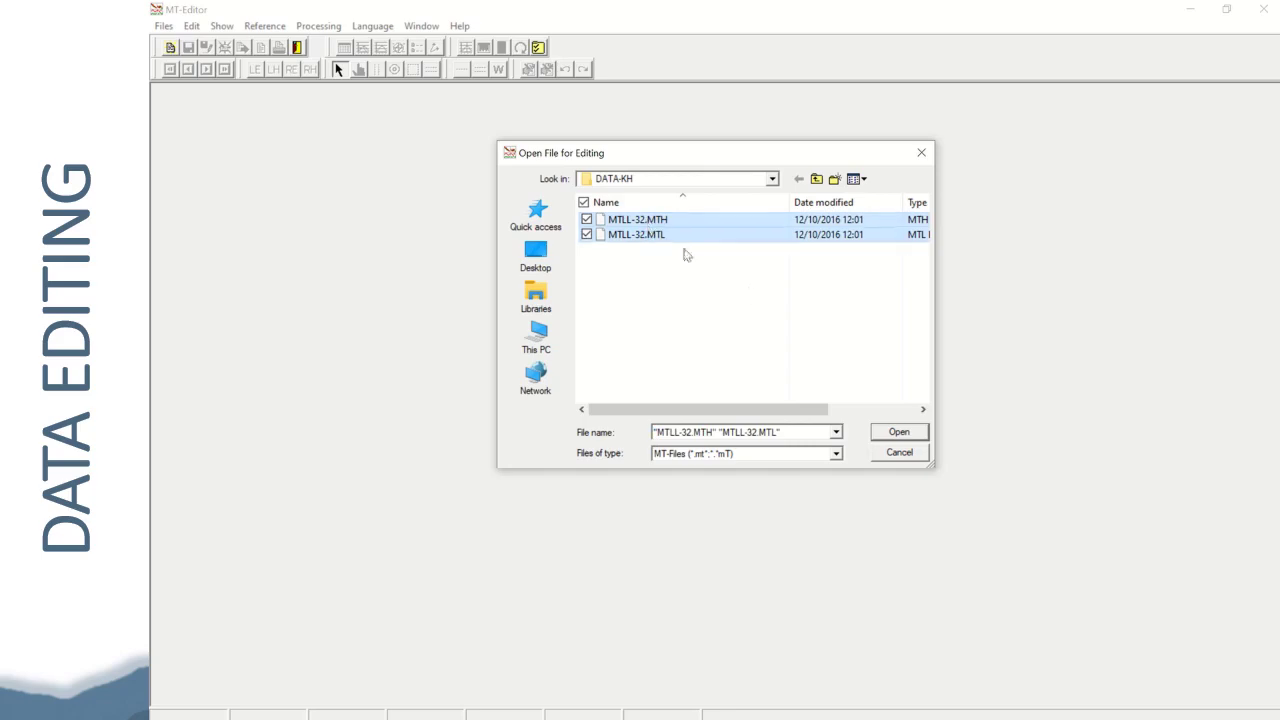
{"action": "left_click", "coordinate": [898, 436]}
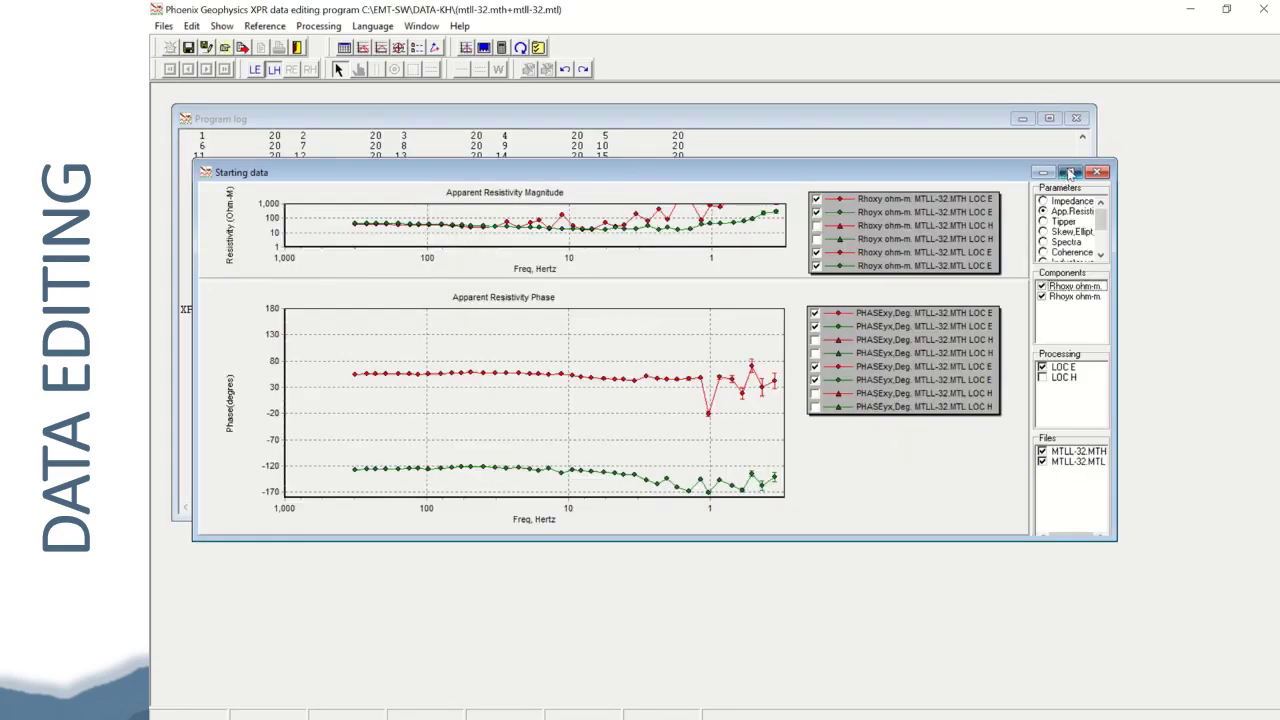
- Maximize the starting data plots and examine the apparent resistivity, impedance and tipper curves
{"action": "left_click", "coordinate": [1069, 172]}
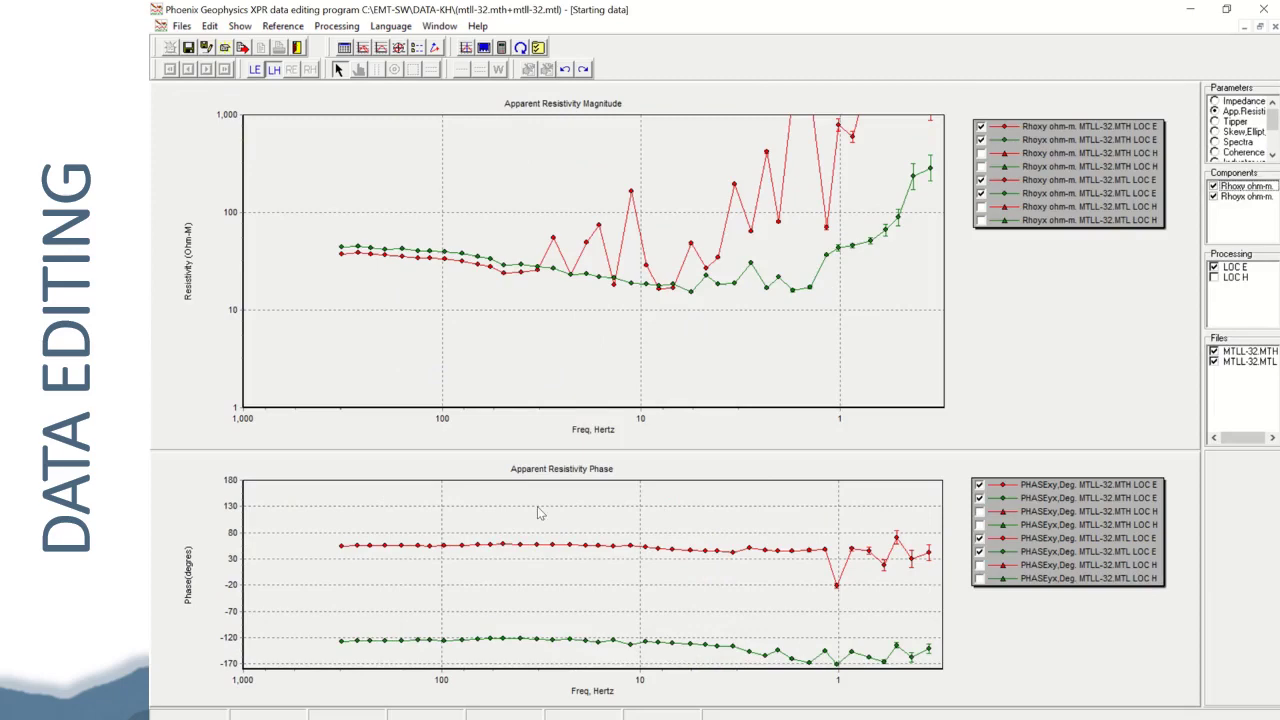
{"action": "left_click", "coordinate": [1215, 102]}
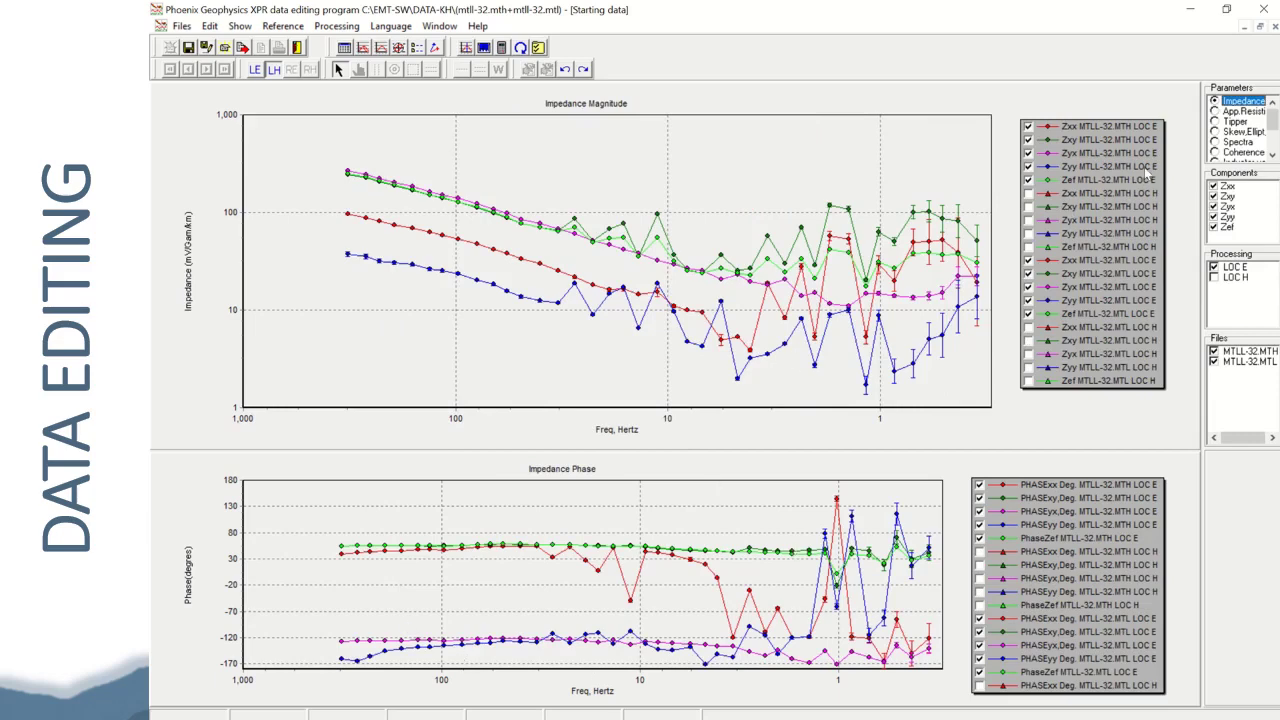
{"action": "left_click", "coordinate": [1217, 122]}
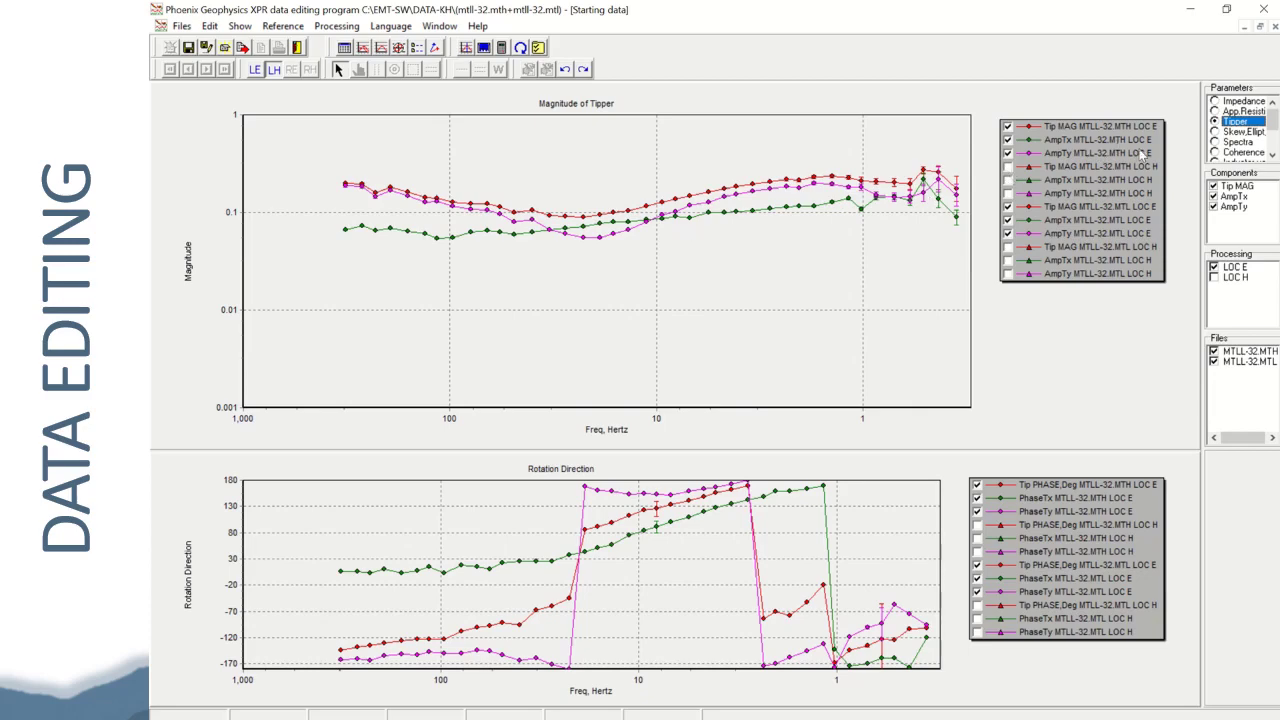
- Examine the skew, ellipticity and strike curves and return to the apparent resistivity curves
{"action": "left_click", "coordinate": [1225, 131]}
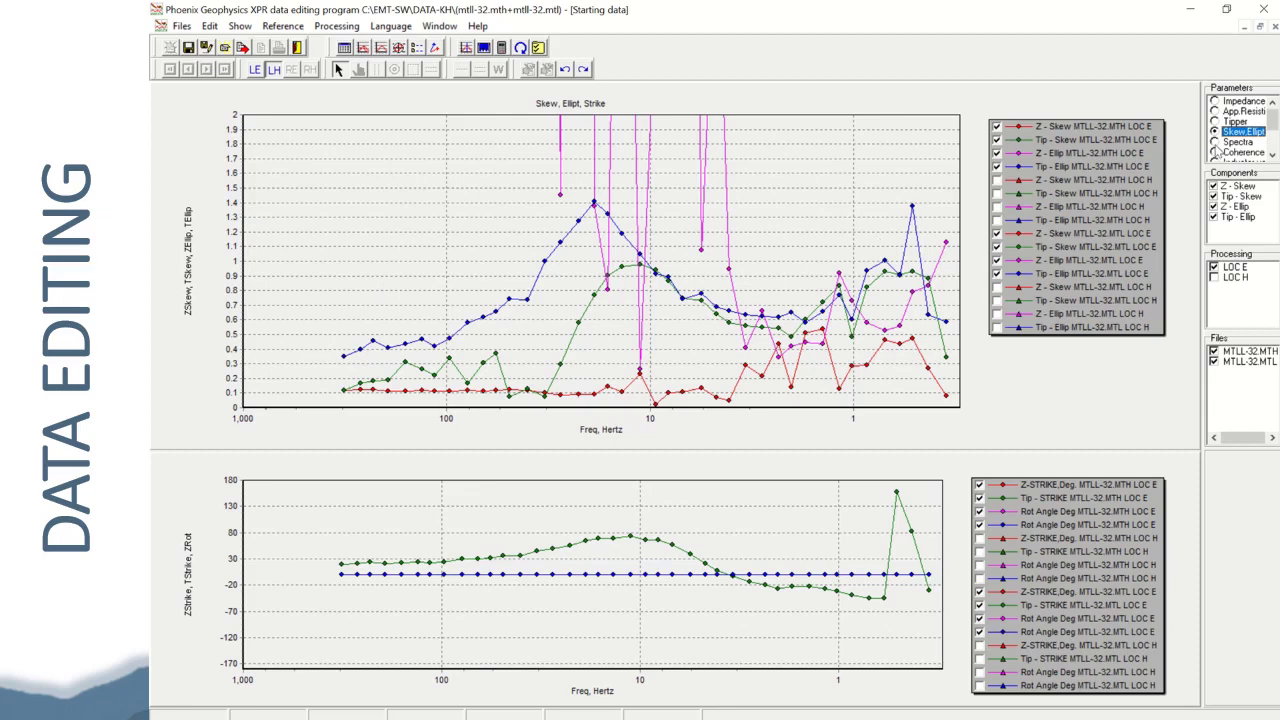
{"action": "left_click_drag", "start_coordinate": [1273, 119], "coordinate": [1274, 105]}
{"action": "left_click", "coordinate": [1216, 113]}
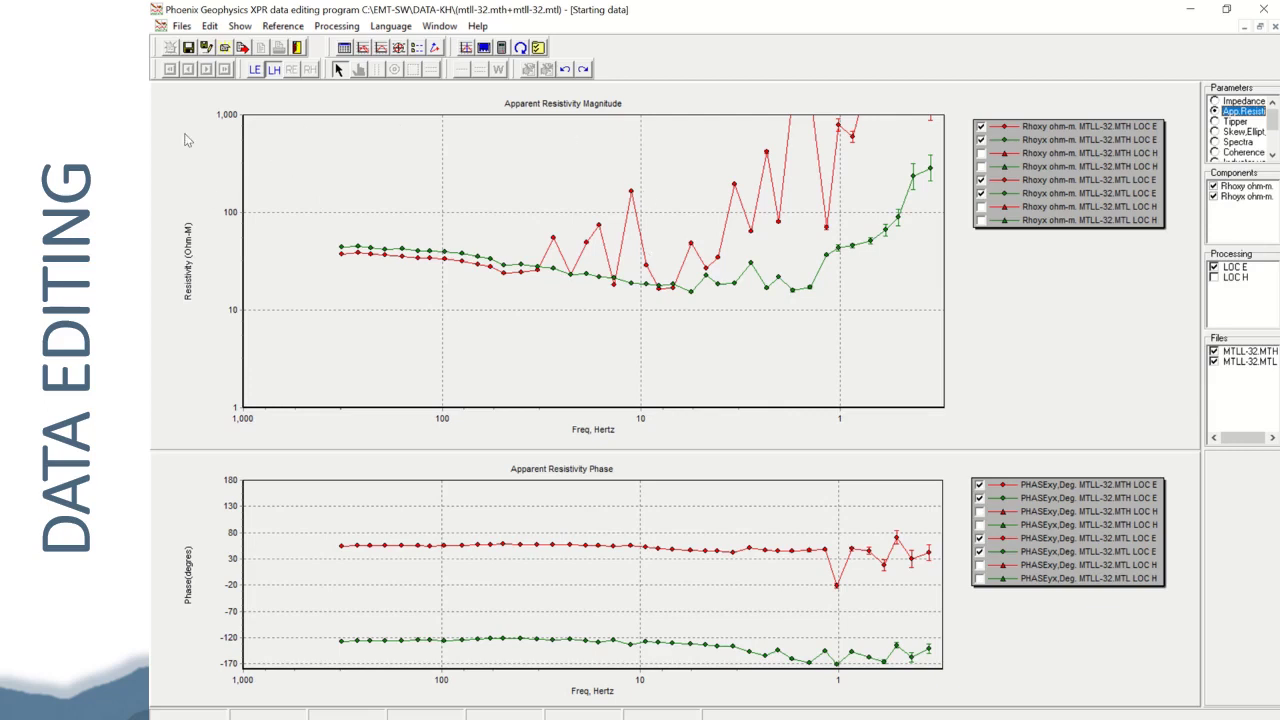
- Open the data in the edit window and show the 49 Hz partial estimates with single-point masking active
{"action": "left_click", "coordinate": [337, 27]}
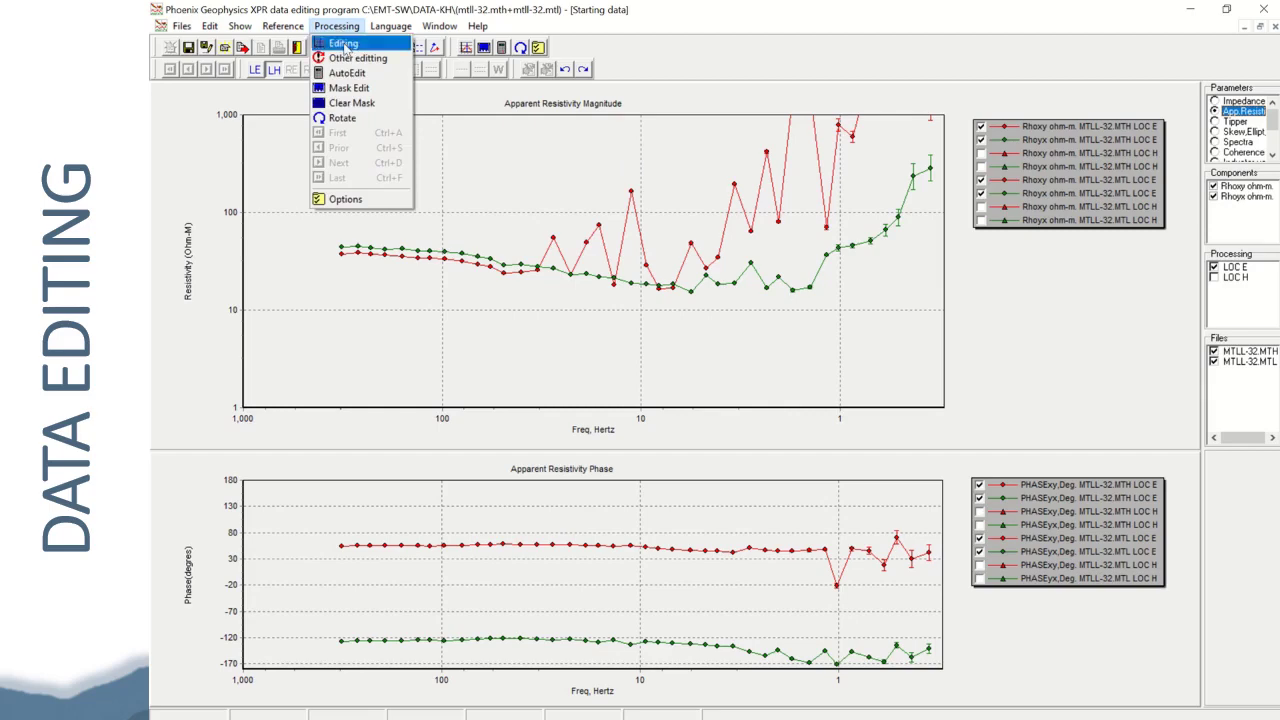
{"action": "left_click", "coordinate": [343, 44]}
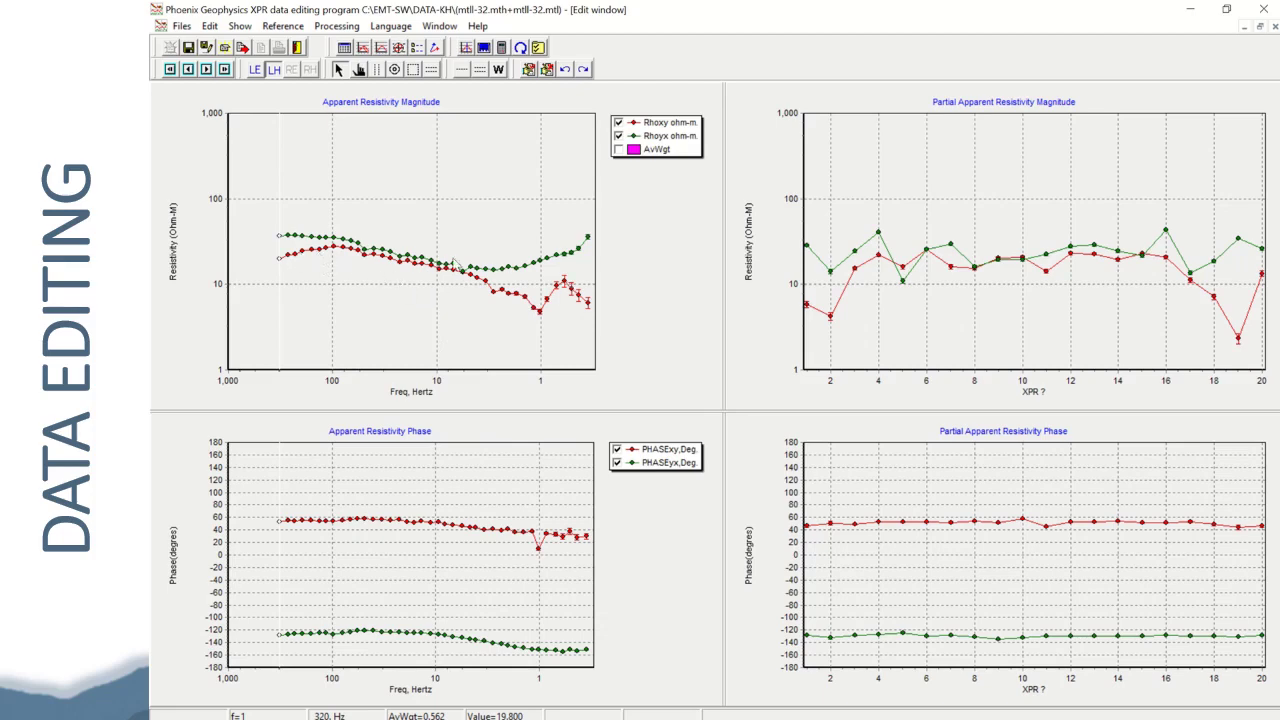
{"action": "left_click", "coordinate": [365, 257]}
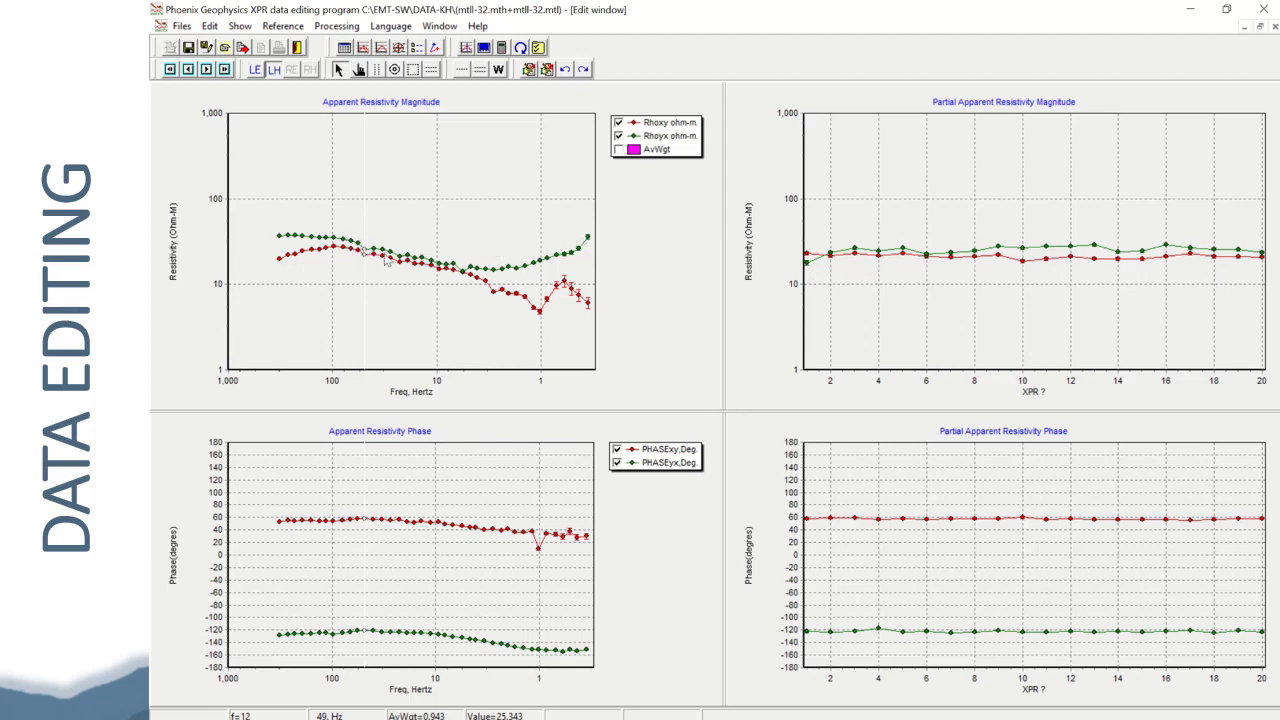
{"action": "left_click", "coordinate": [360, 70]}
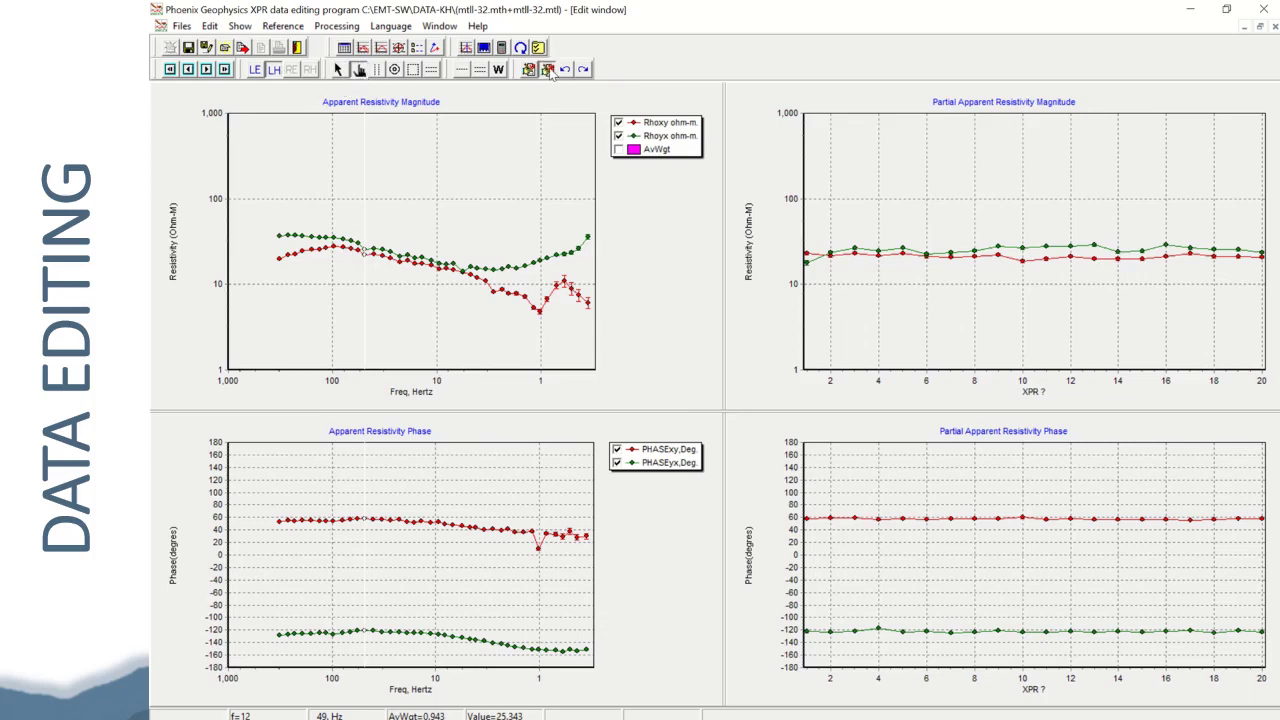
- Mask partial estimates 1, 6, 7, 8 and 4 in the apparent resistivity at 49 Hz
{"action": "left_click", "coordinate": [807, 266]}
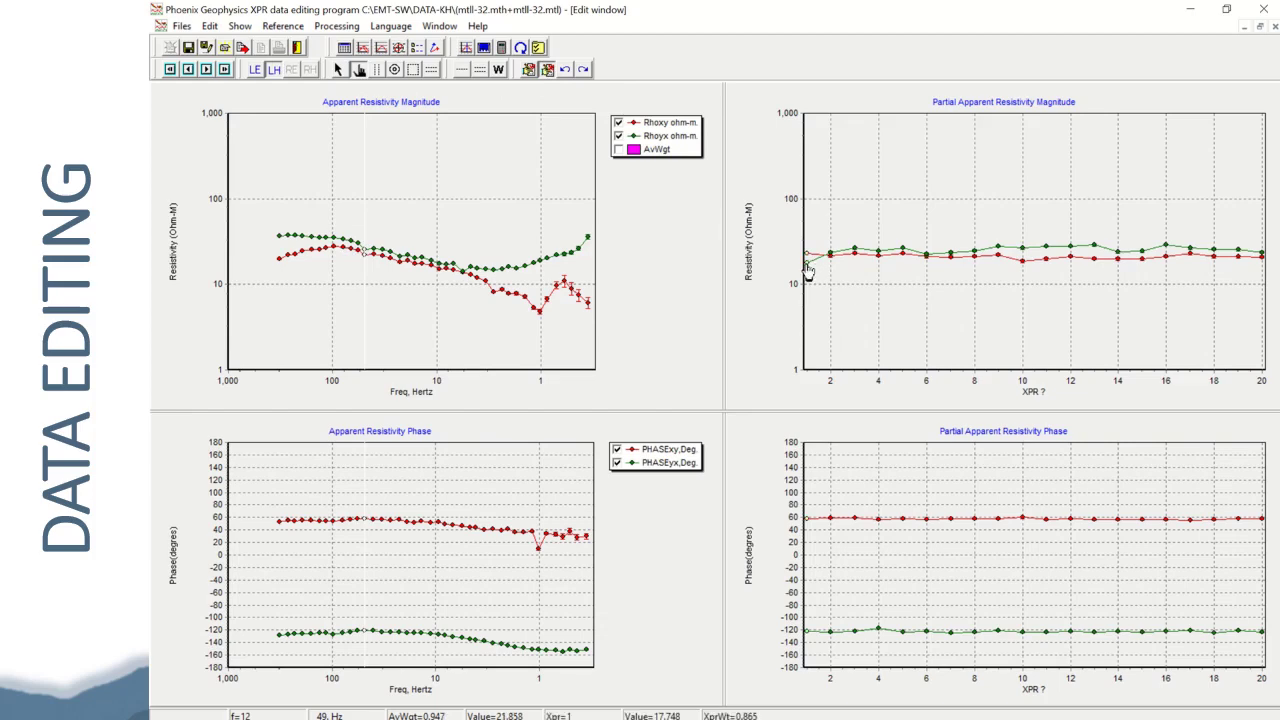
{"action": "left_click", "coordinate": [928, 262]}
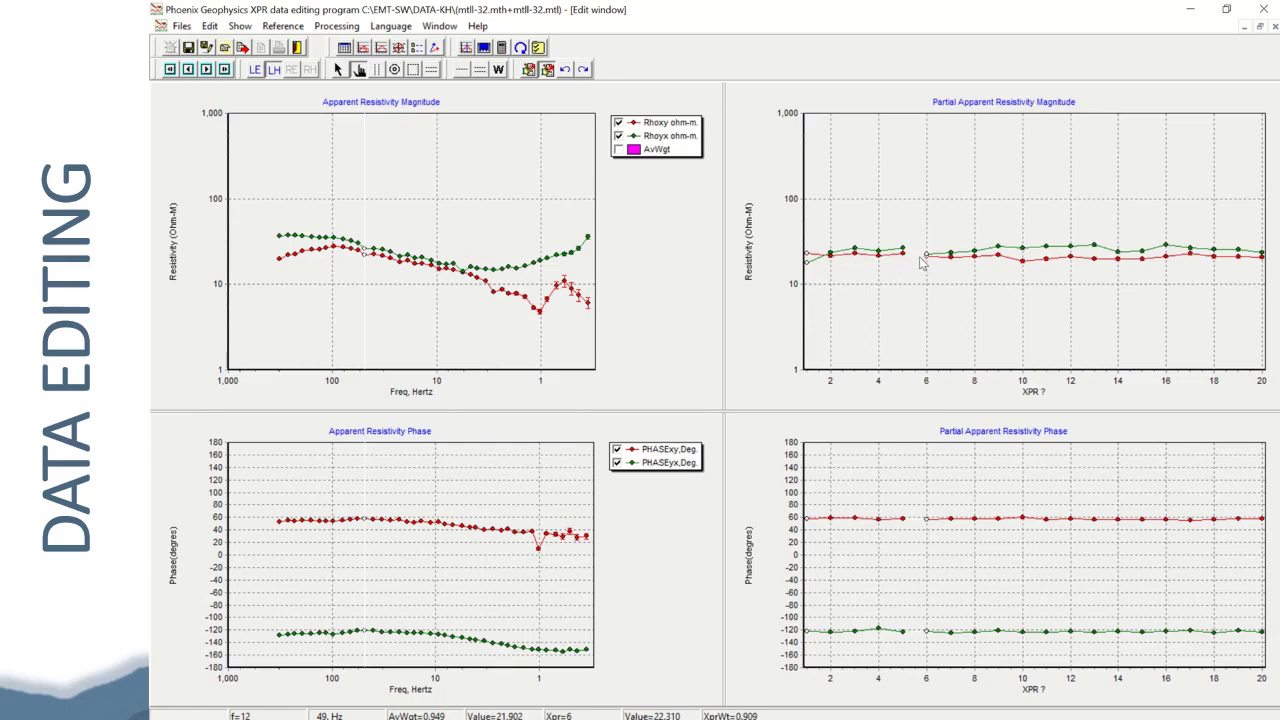
{"action": "left_click", "coordinate": [952, 259]}
{"action": "left_click", "coordinate": [974, 252]}
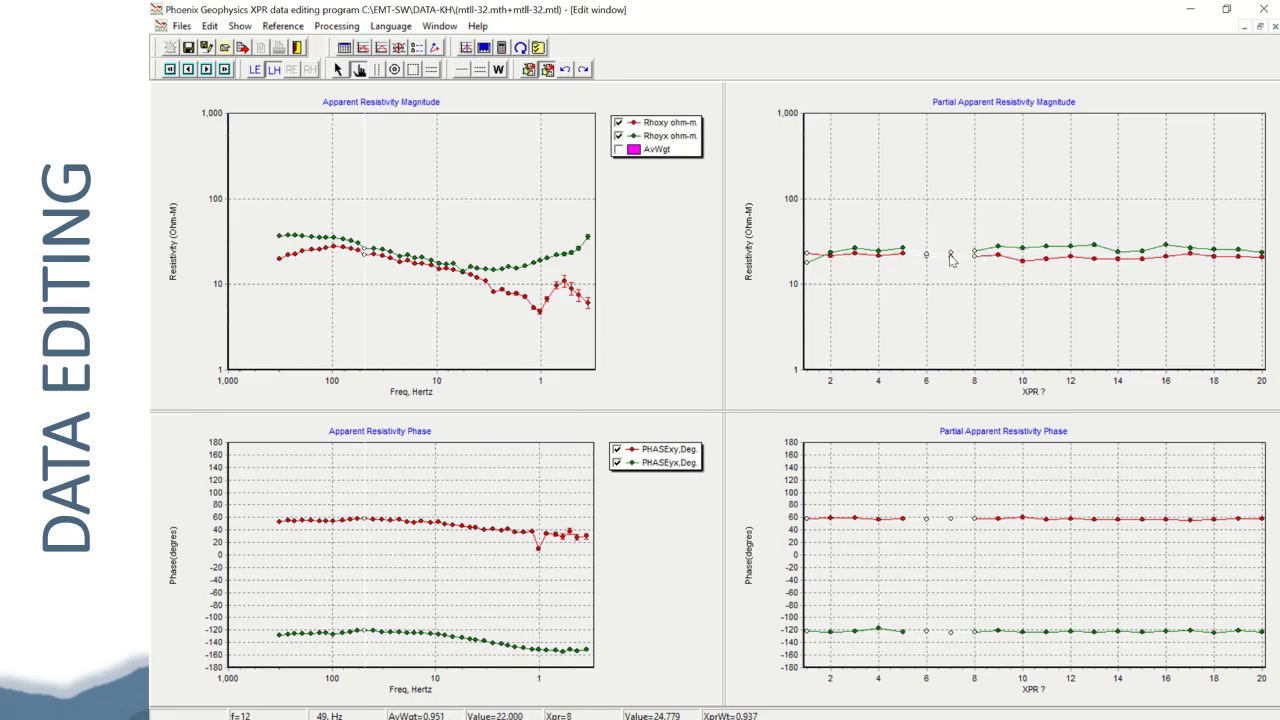
{"action": "left_click", "coordinate": [880, 259]}
- Mask partial estimates 20, 19, 18, 17, 10, 14 and 2 at 49 Hz as well
{"action": "left_click", "coordinate": [1262, 256]}
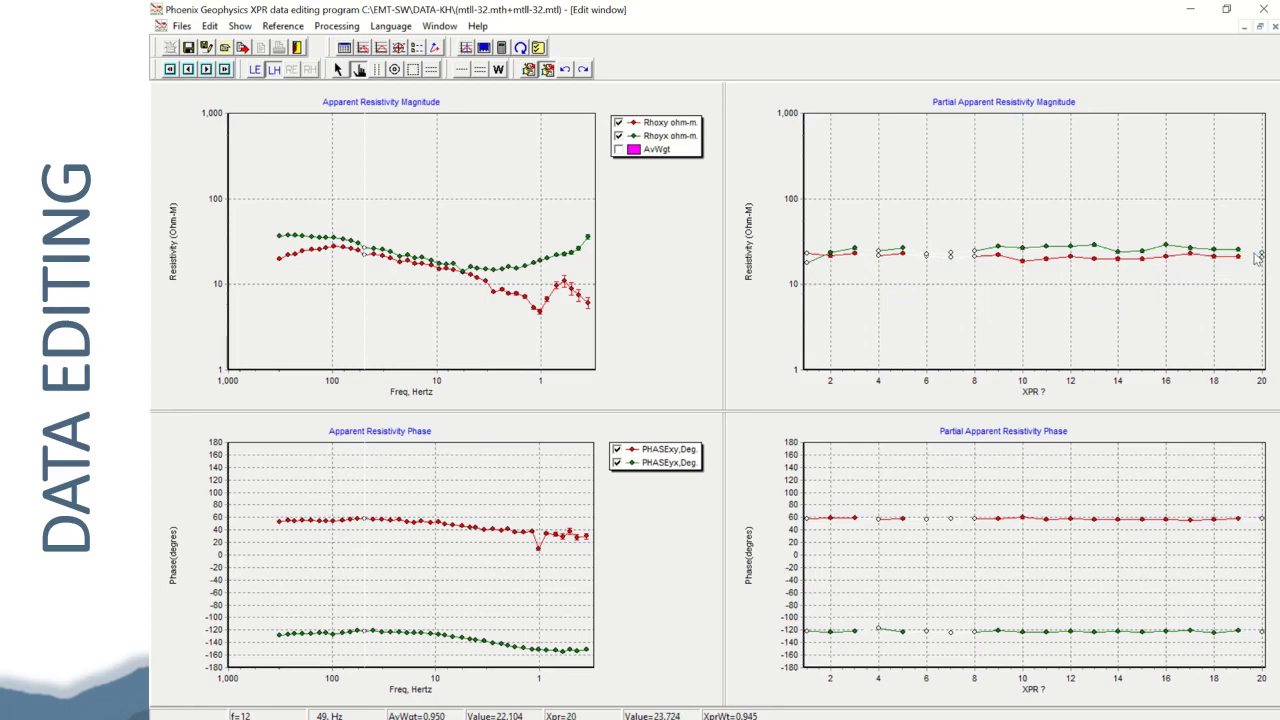
{"action": "left_click", "coordinate": [1239, 255]}
{"action": "left_click", "coordinate": [1215, 255]}
{"action": "left_click", "coordinate": [1190, 254]}
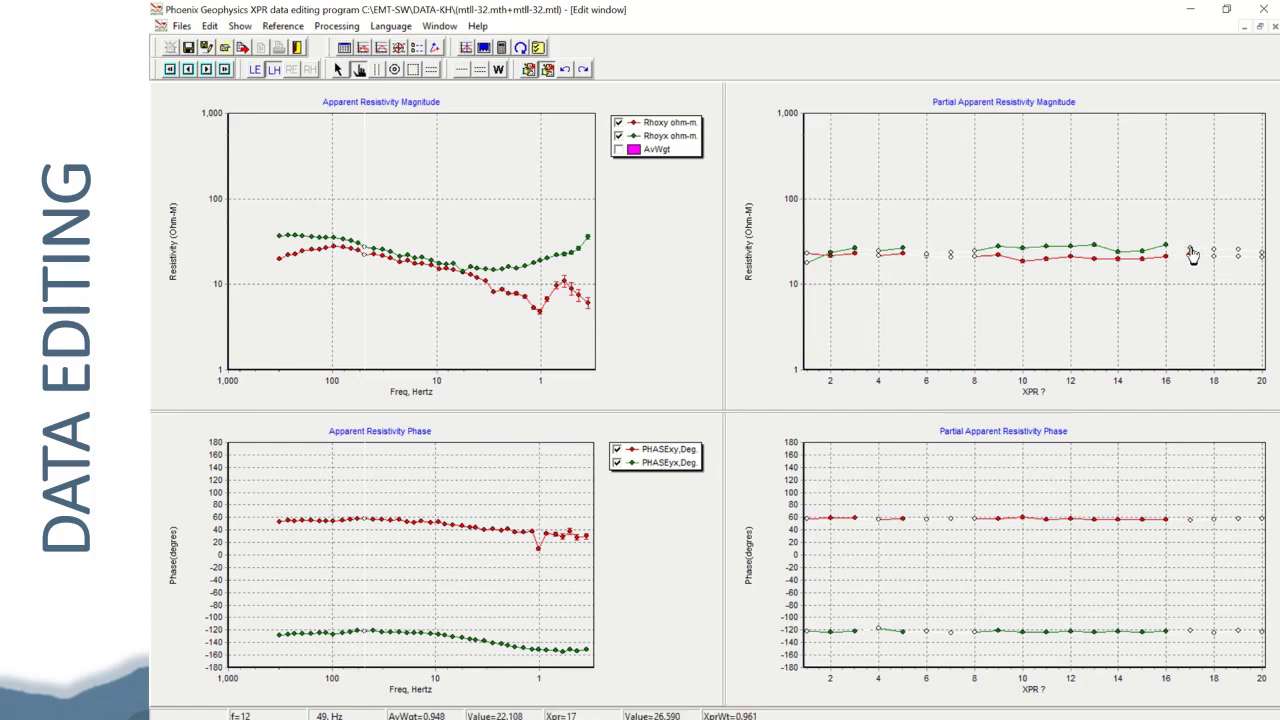
{"action": "left_click", "coordinate": [1022, 265]}
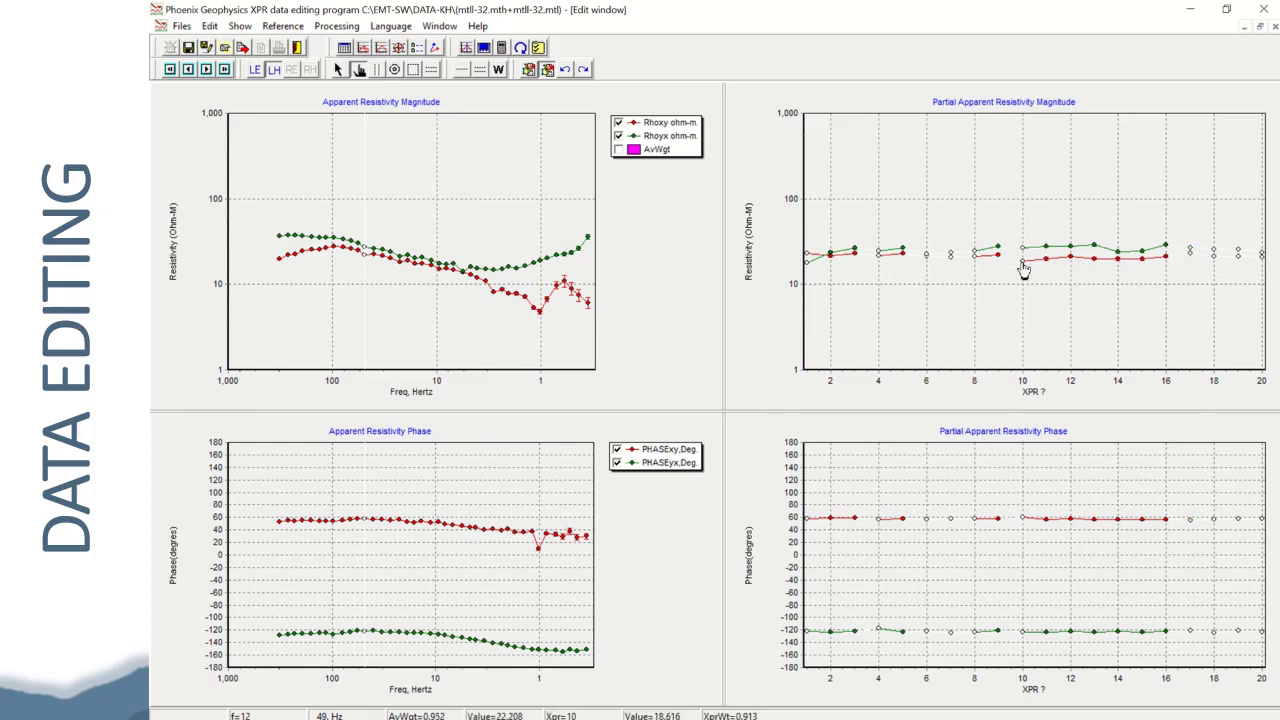
{"action": "left_click", "coordinate": [1118, 262]}
{"action": "left_click", "coordinate": [830, 257]}
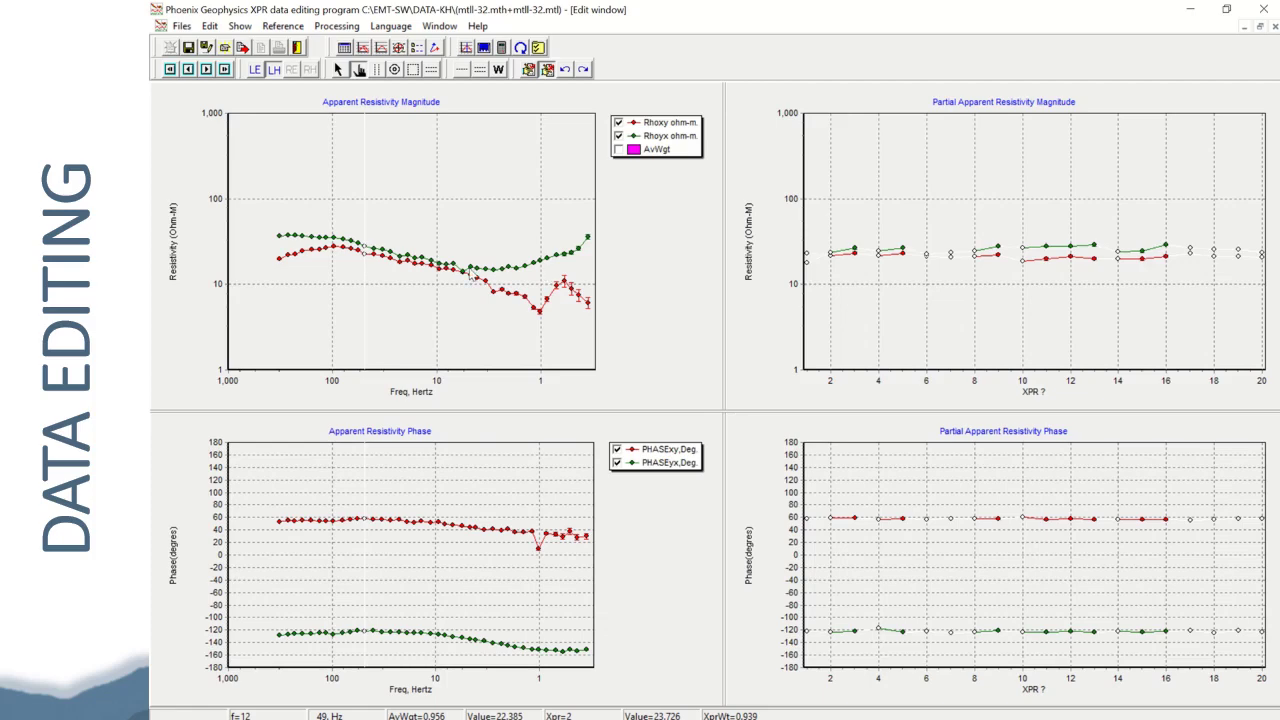
- Mask the outlying partial estimate 13 at 5.6 Hz and partial estimate 3 at the Rhoxy dip near 3 Hz
{"action": "left_click", "coordinate": [404, 264]}
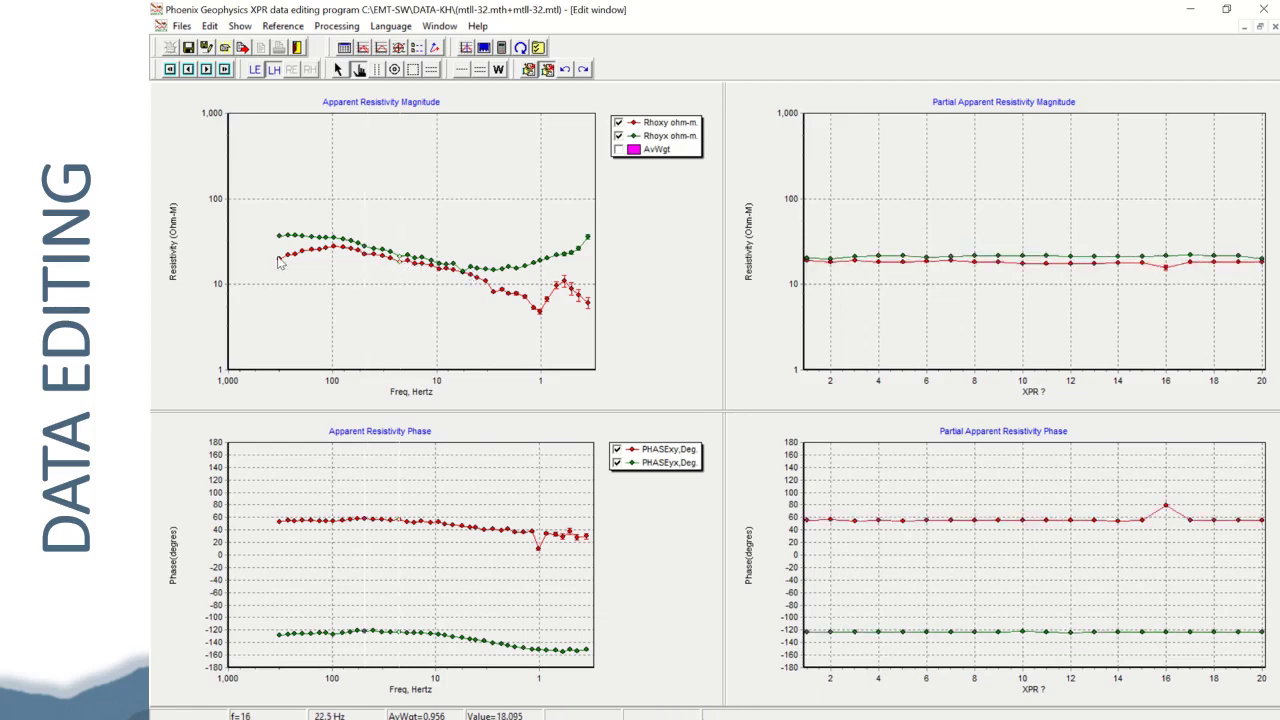
{"action": "left_click", "coordinate": [463, 279]}
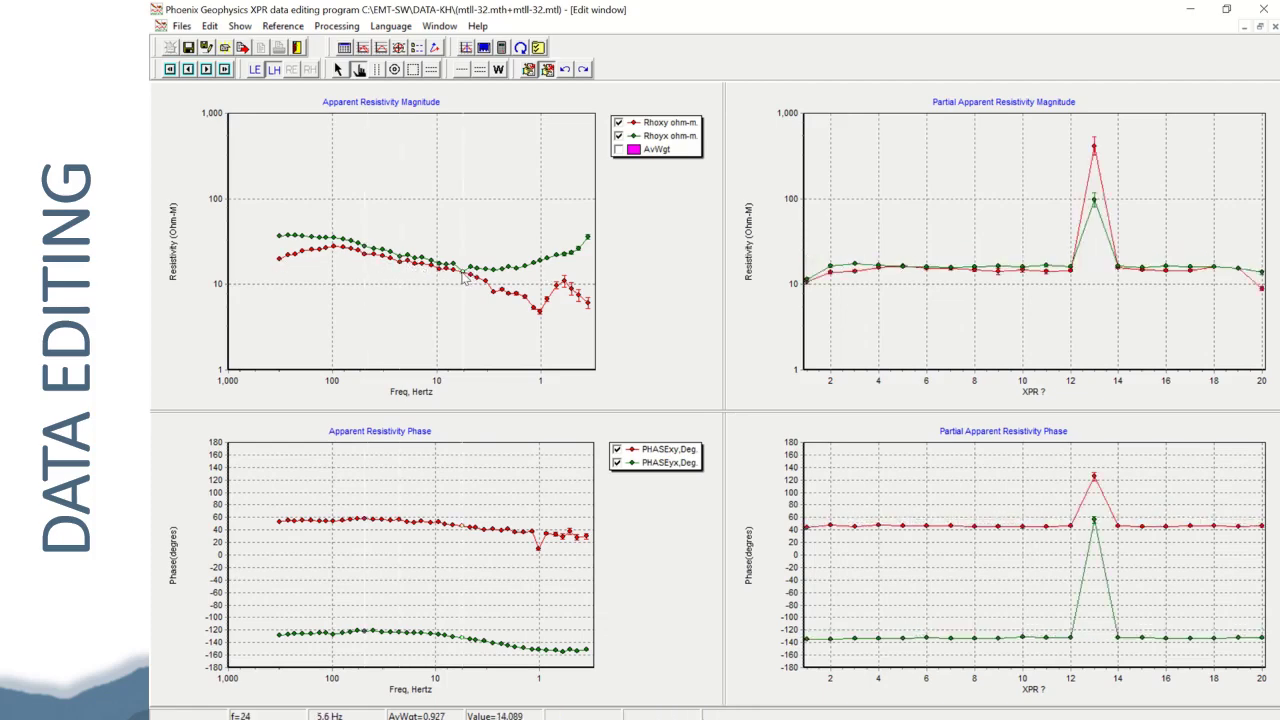
{"action": "left_click", "coordinate": [1095, 204]}
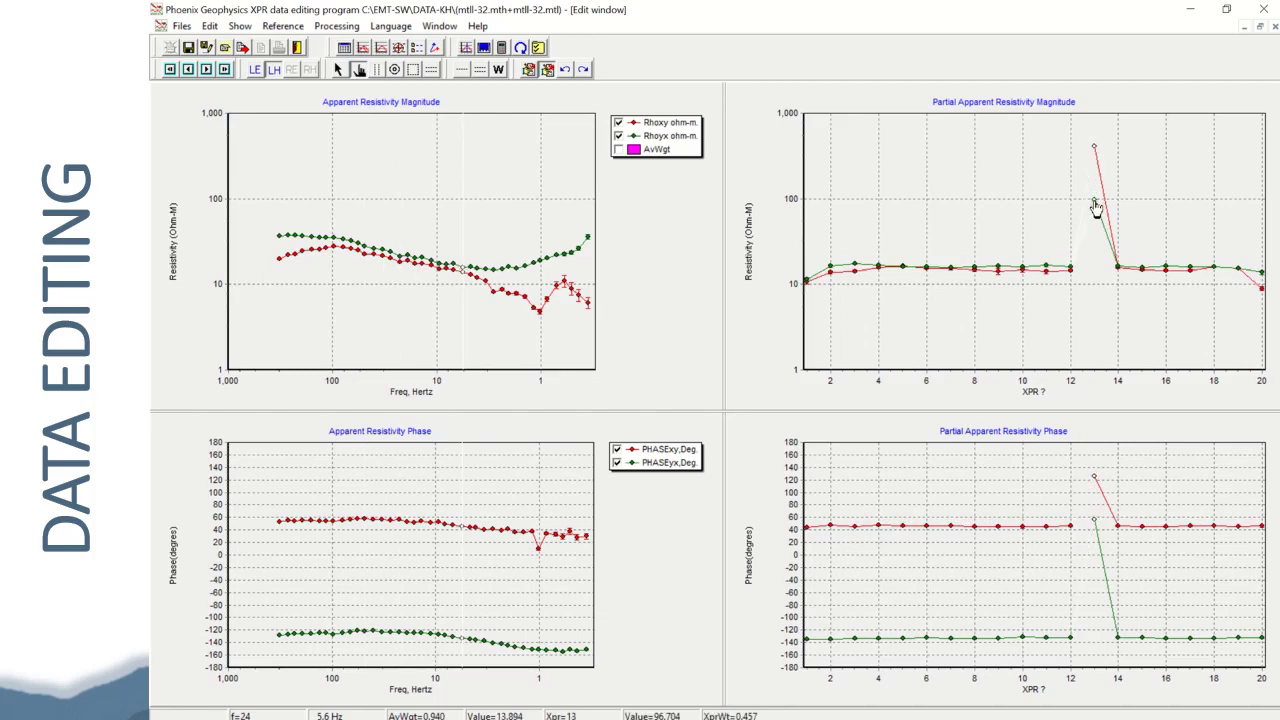
{"action": "left_click", "coordinate": [484, 286]}
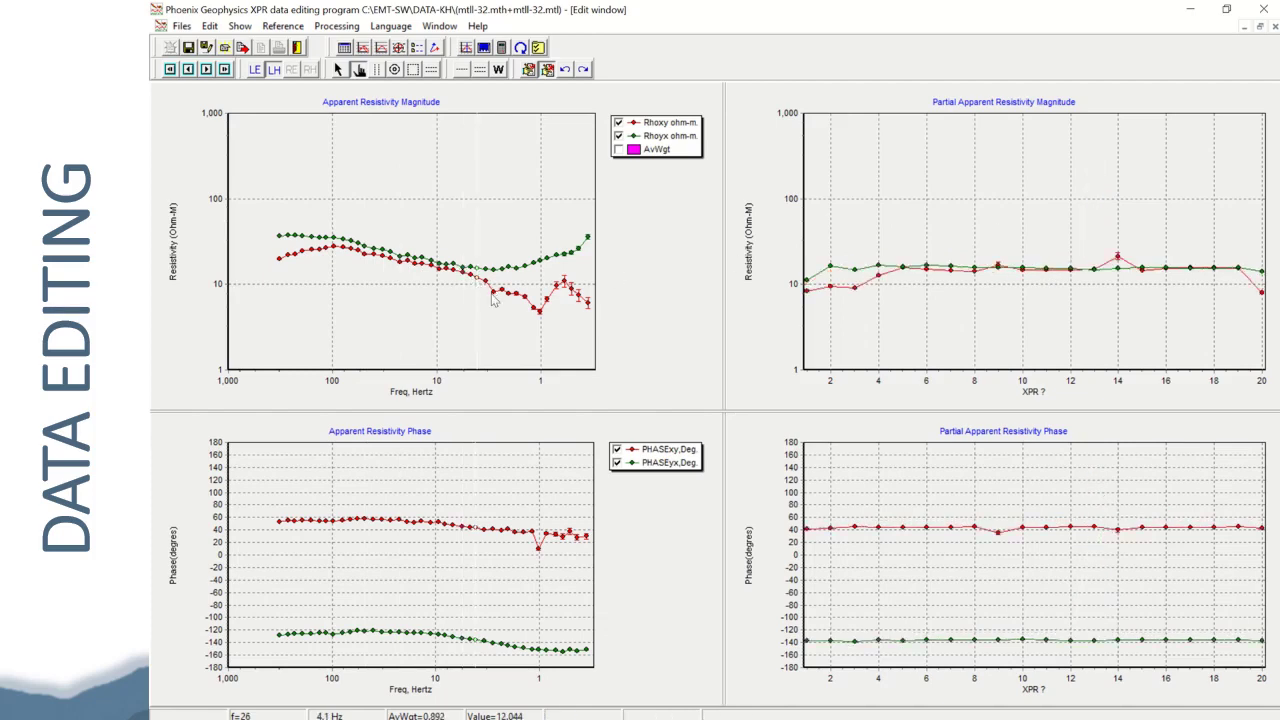
{"action": "left_click", "coordinate": [492, 295]}
{"action": "left_click", "coordinate": [854, 314]}
- Mask the outlying partial estimate 20 at 1.02 Hz and at 1.17 Hz to smooth the xy phase and resistivity curves
{"action": "left_click", "coordinate": [546, 262]}
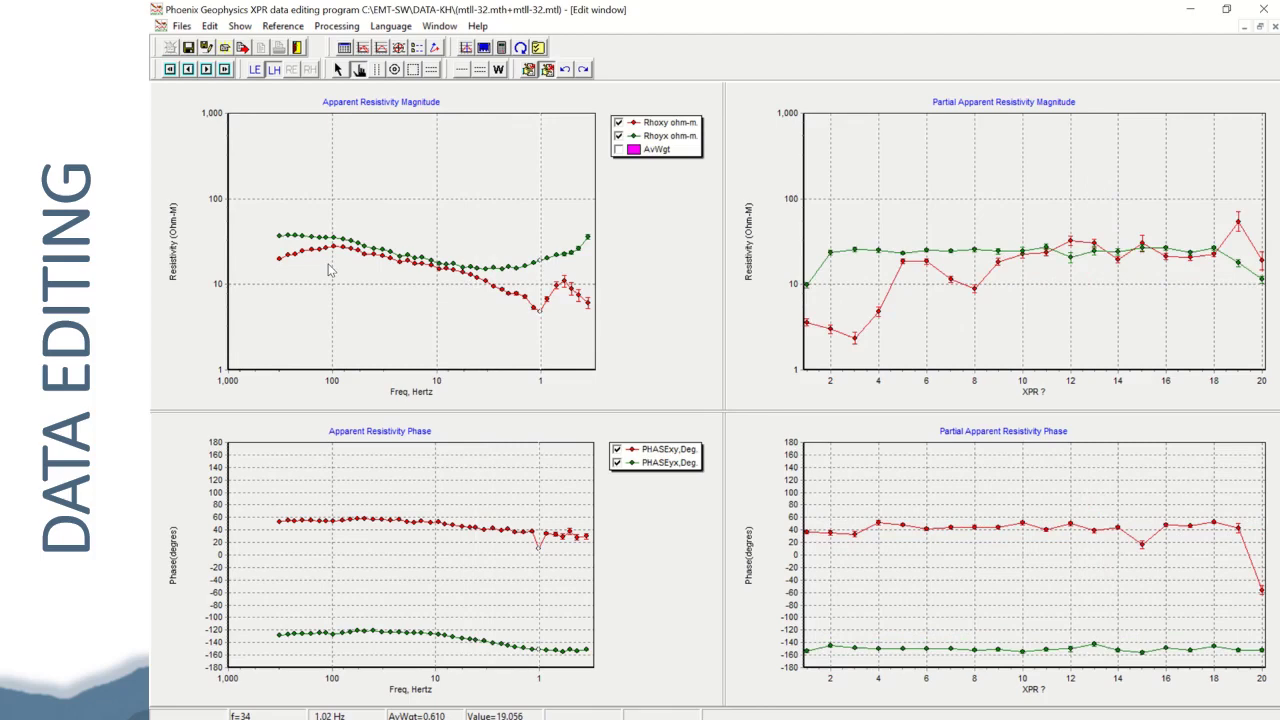
{"action": "left_click", "coordinate": [526, 300]}
{"action": "left_click", "coordinate": [518, 300]}
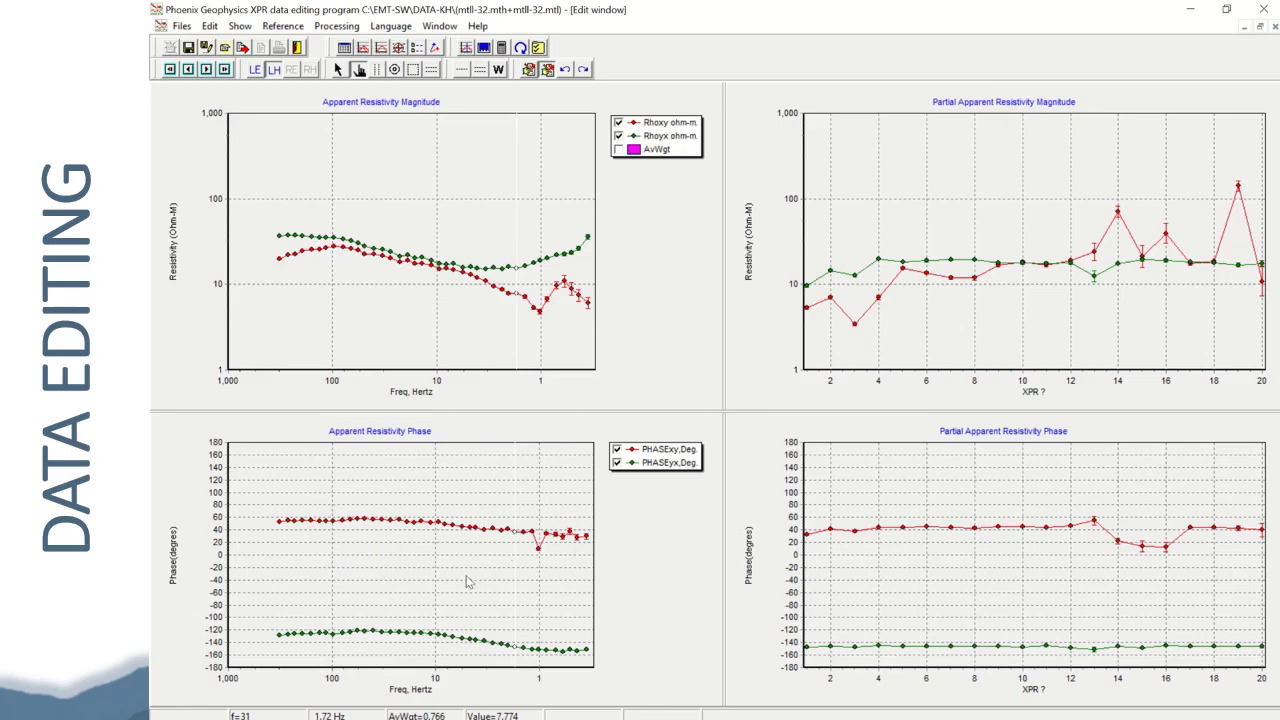
{"action": "left_click", "coordinate": [538, 557]}
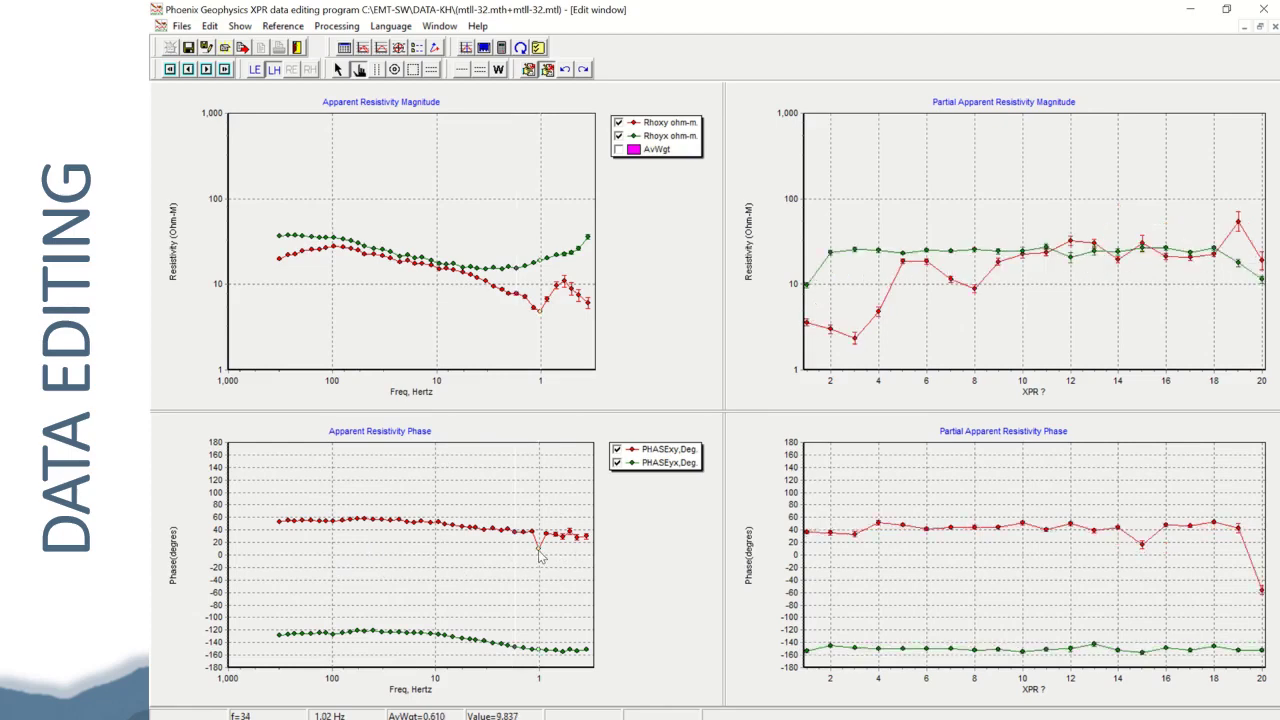
{"action": "left_click", "coordinate": [1261, 592]}
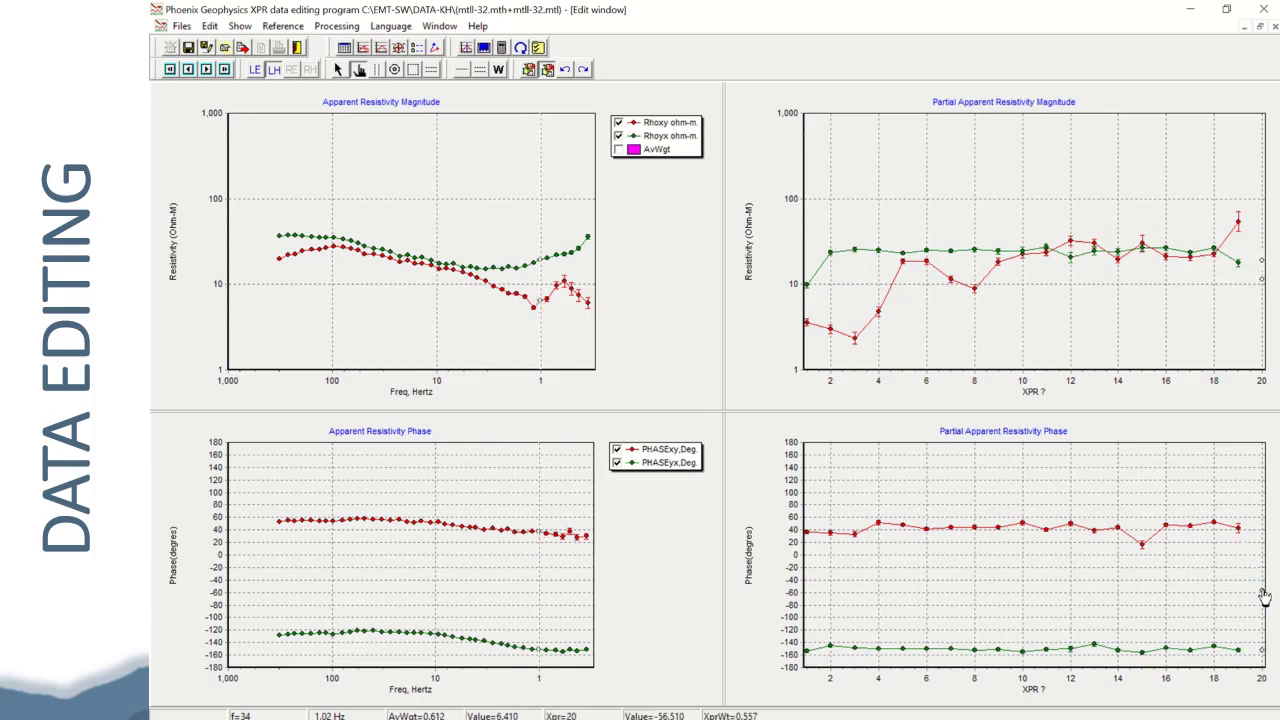
{"action": "left_click", "coordinate": [534, 312]}
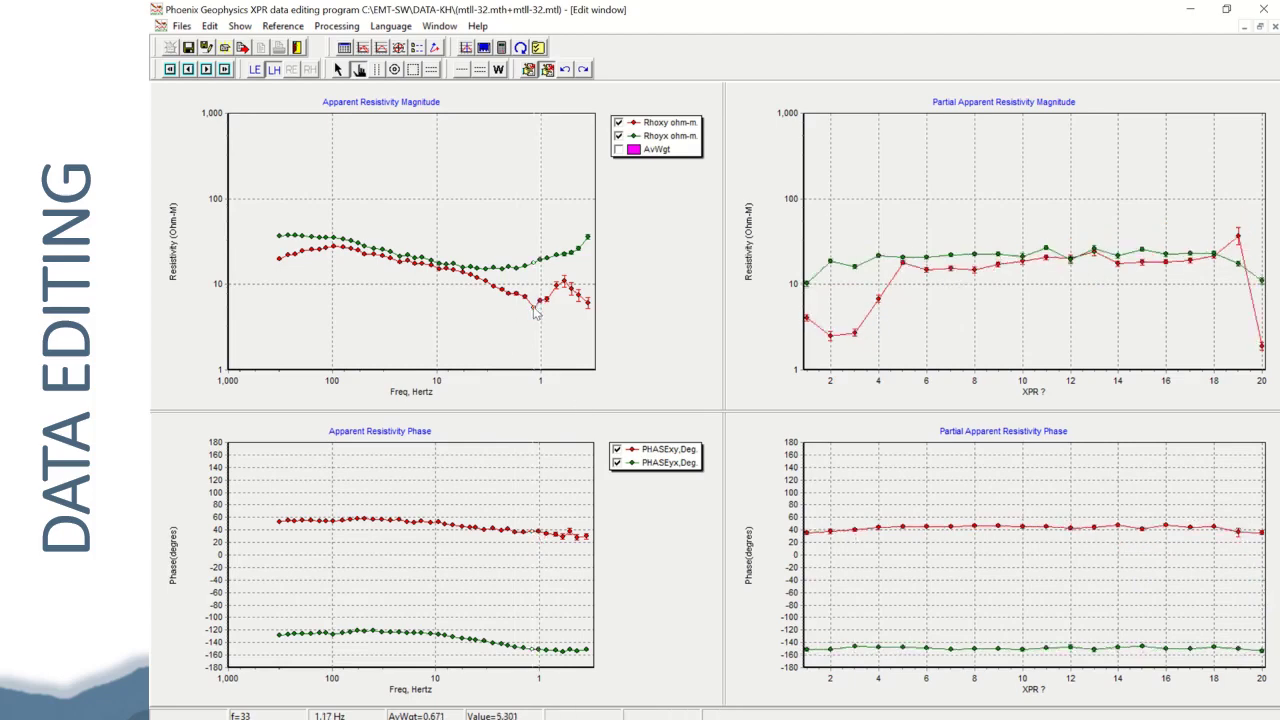
{"action": "left_click", "coordinate": [1262, 346]}
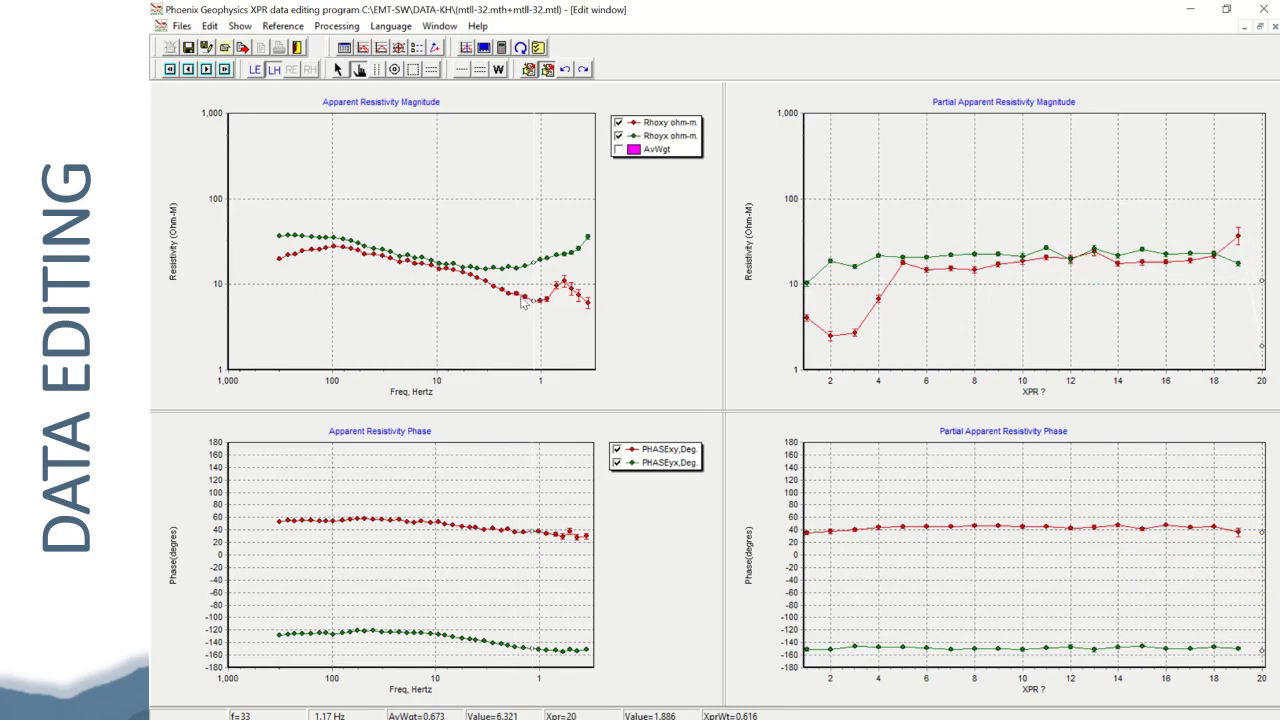
- Toggle partial estimate 19 off and on at 0.7 Hz to compare its effect on the resistivity curve
{"action": "left_click", "coordinate": [557, 289]}
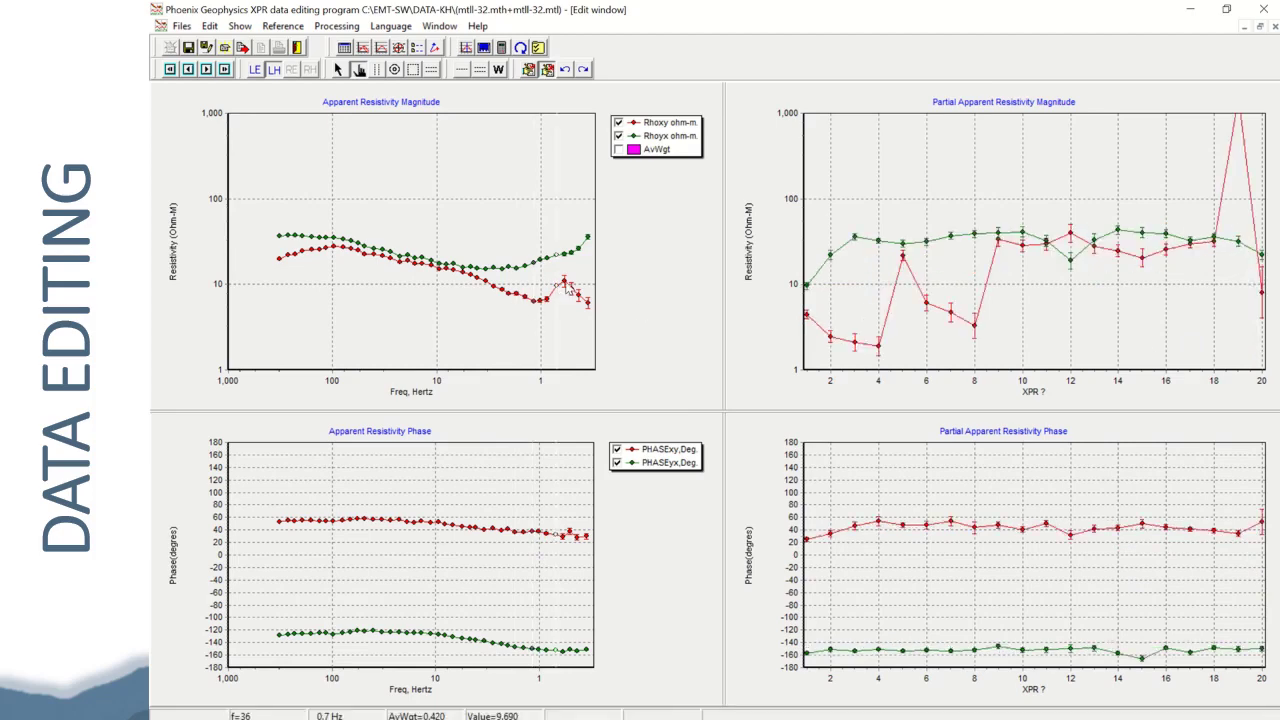
{"action": "left_click", "coordinate": [1240, 248]}
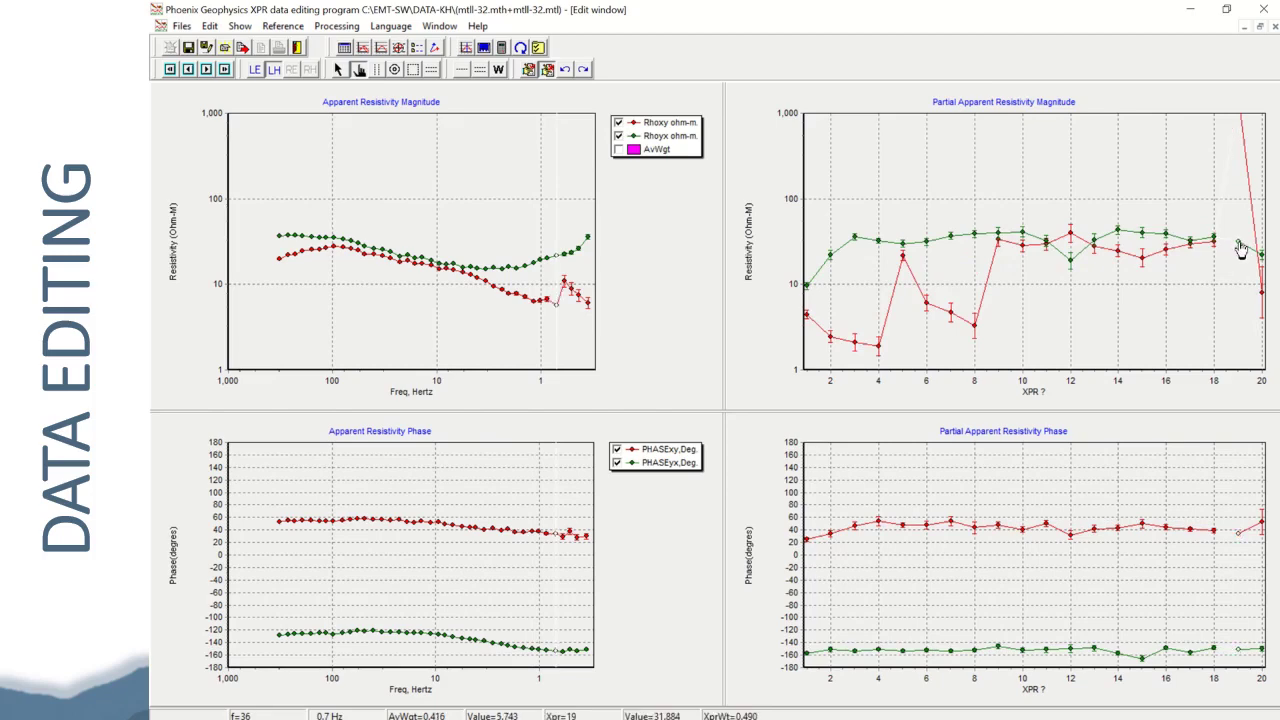
{"action": "left_click", "coordinate": [1240, 248]}
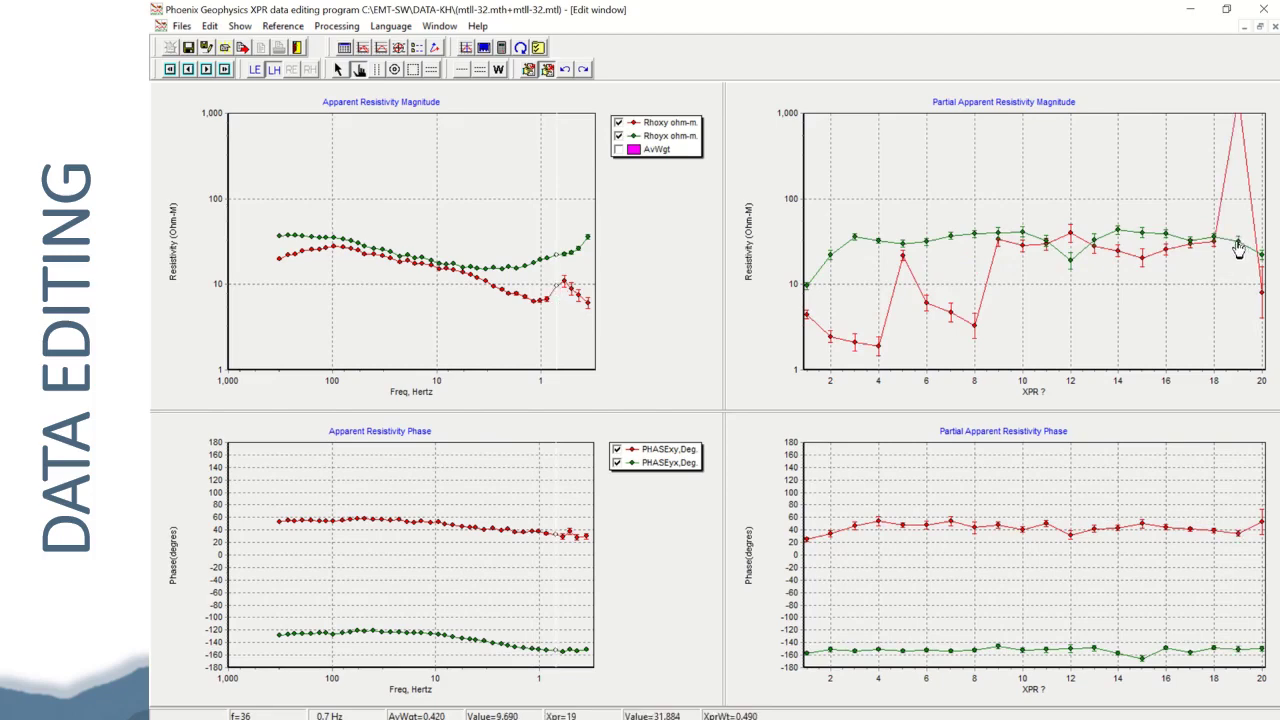
{"action": "left_click", "coordinate": [1240, 248]}
{"action": "left_click", "coordinate": [1240, 248]}
{"action": "mouse_move", "coordinate": [620, 10]}
{"action": "left_click", "coordinate": [675, 33]}
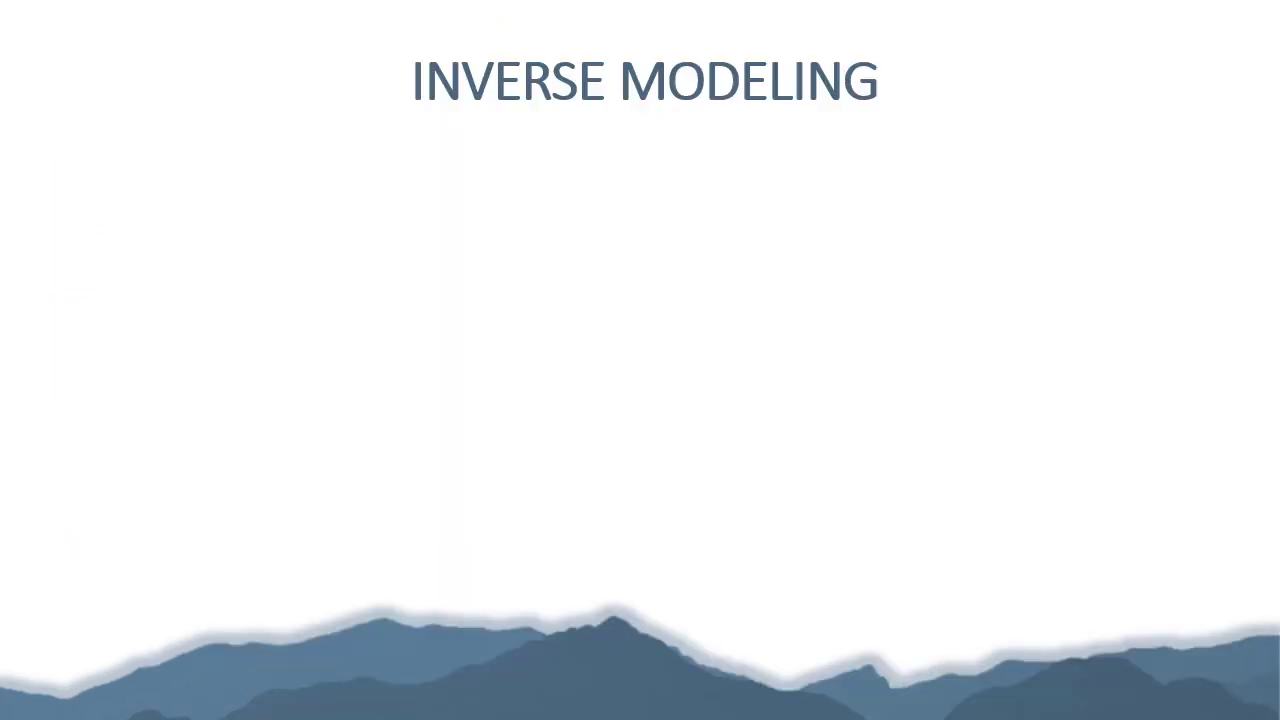